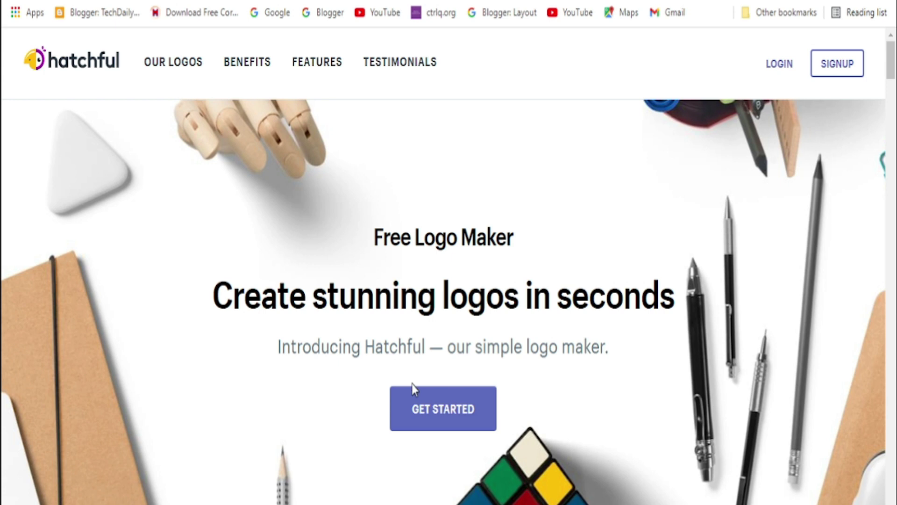
Step: Start the logo wizard, pick 'None of the above' as the business space, and continue
left_click(452, 401)
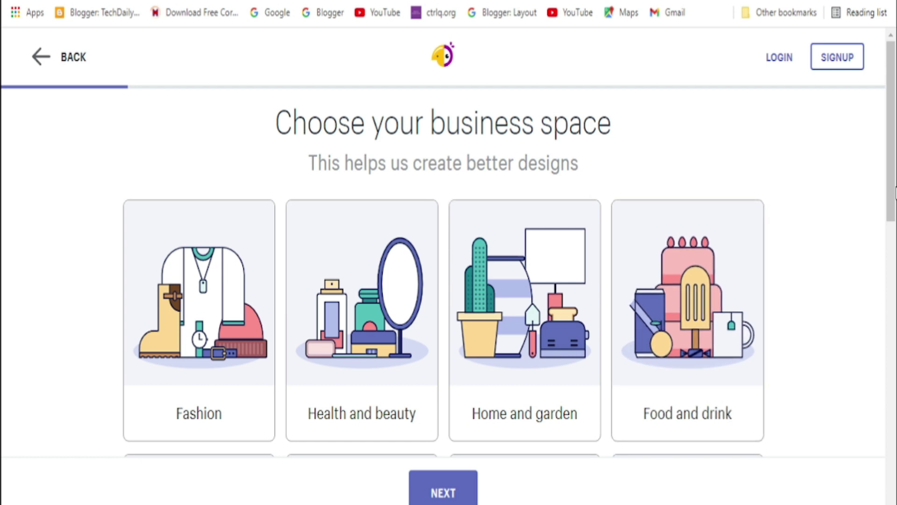
scroll(834, 218, "down", 10)
scroll(834, 219, "down", 5)
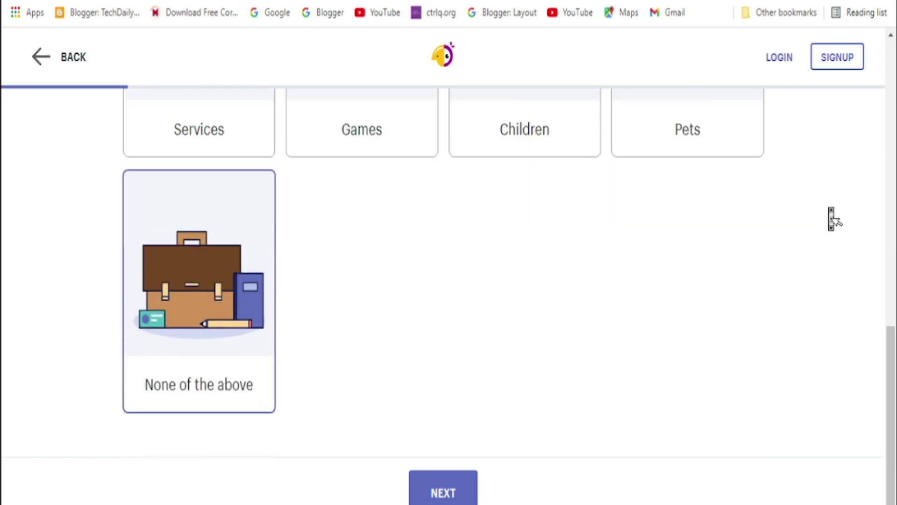
scroll(834, 219, "up", 15)
scroll(834, 219, "up", 2)
scroll(833, 219, "down", 5)
scroll(834, 219, "down", 2)
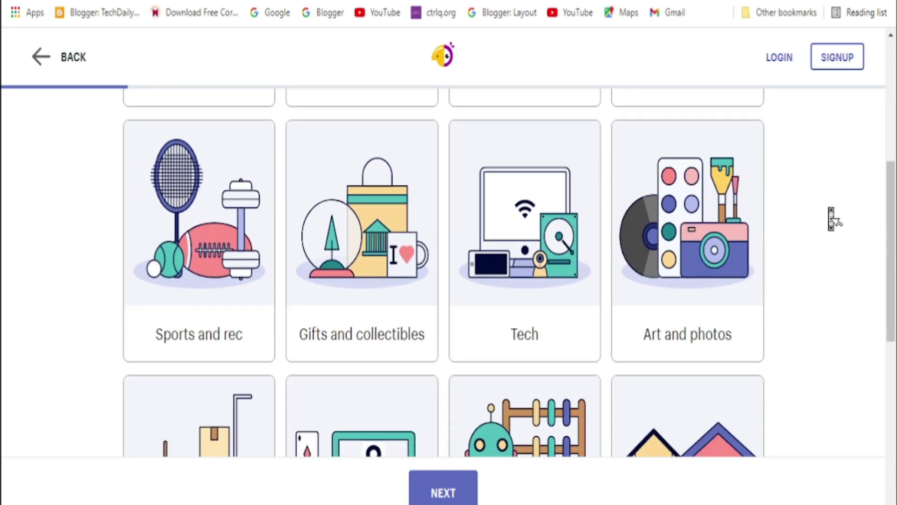
scroll(834, 219, "up", 3)
scroll(832, 219, "down", 1)
scroll(832, 219, "down", 4)
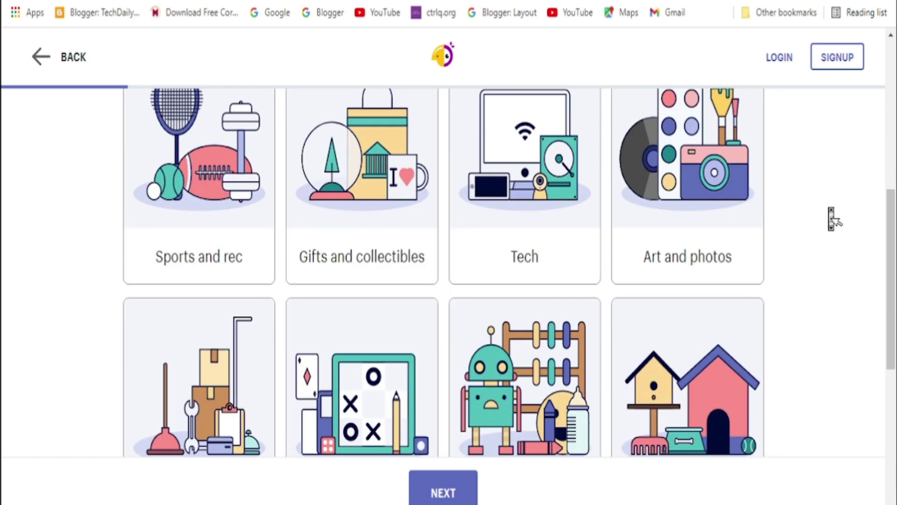
scroll(832, 219, "down", 2)
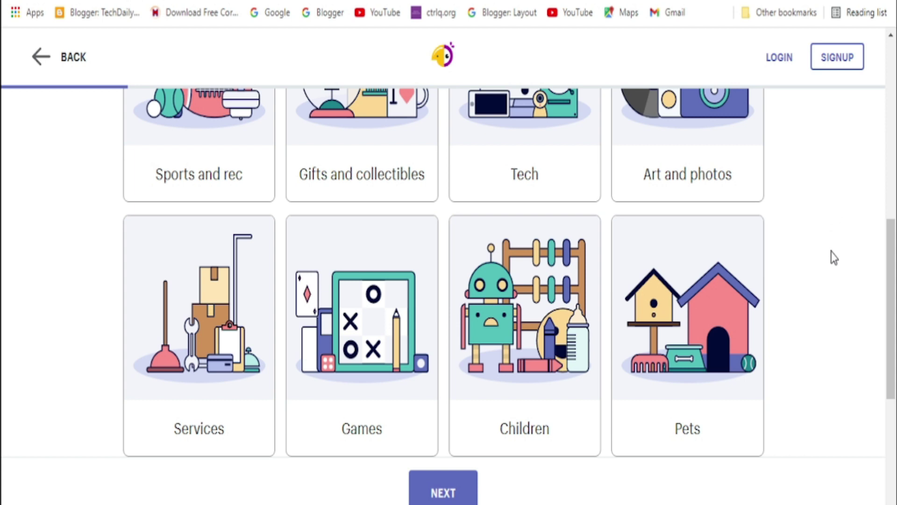
scroll(835, 248, "down", 5)
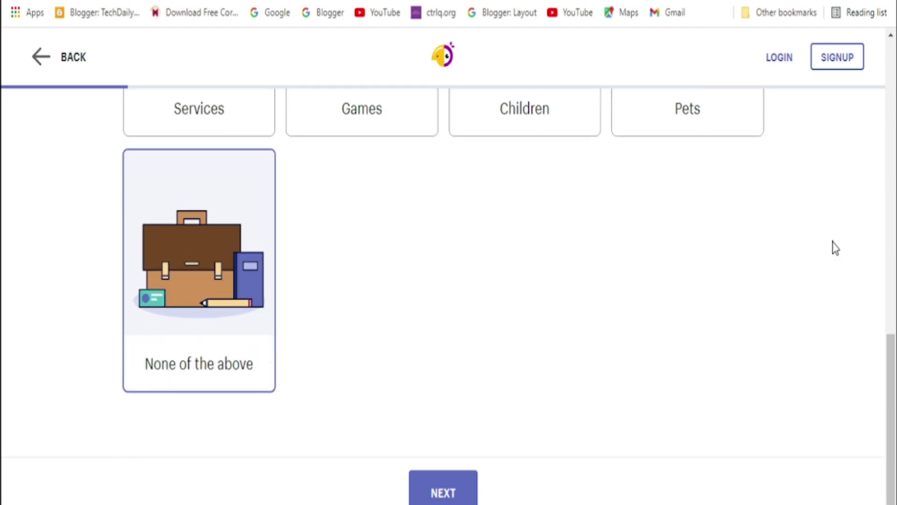
left_click(246, 331)
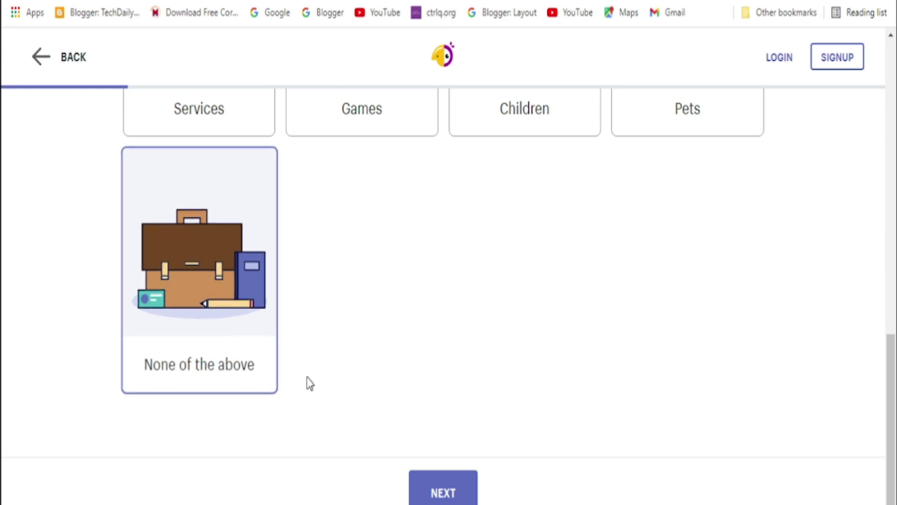
left_click(443, 499)
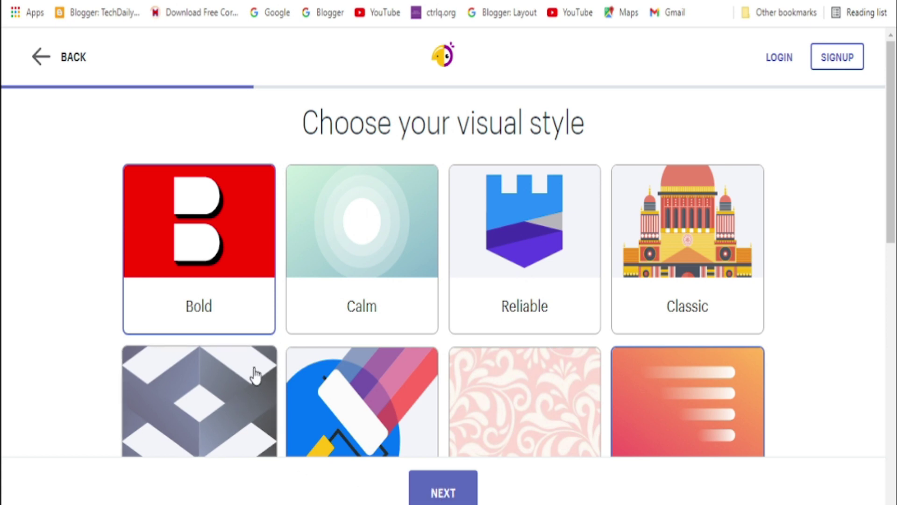
Step: Add Bold and Innovative to the Energetic visual style, then go to the business name step
left_click(200, 289)
left_click(199, 289)
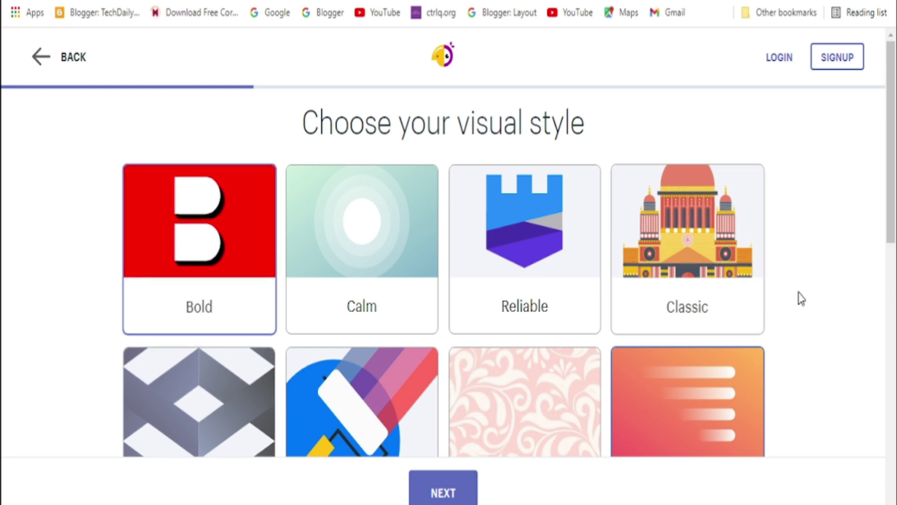
left_click_drag(891, 148, 891, 184)
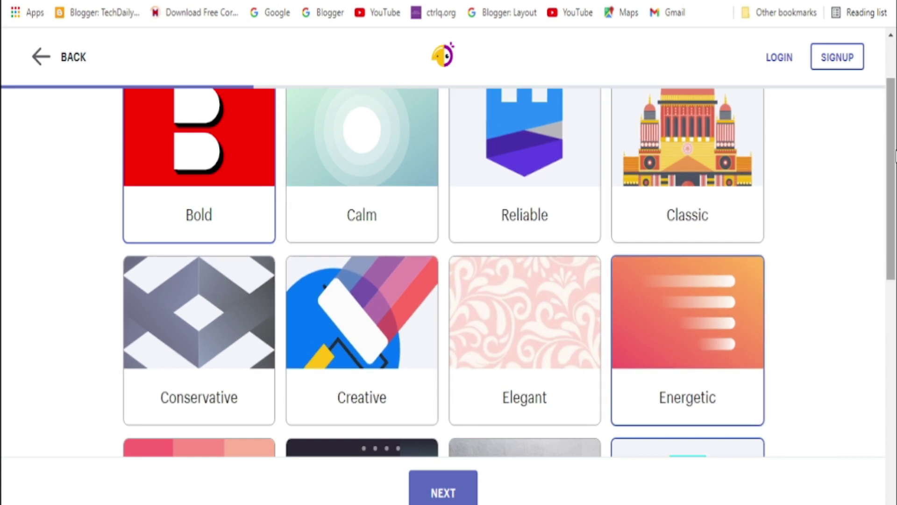
mouse_move(891, 170)
left_mouse_down()
mouse_move(892, 255)
mouse_move(893, 246)
left_mouse_up()
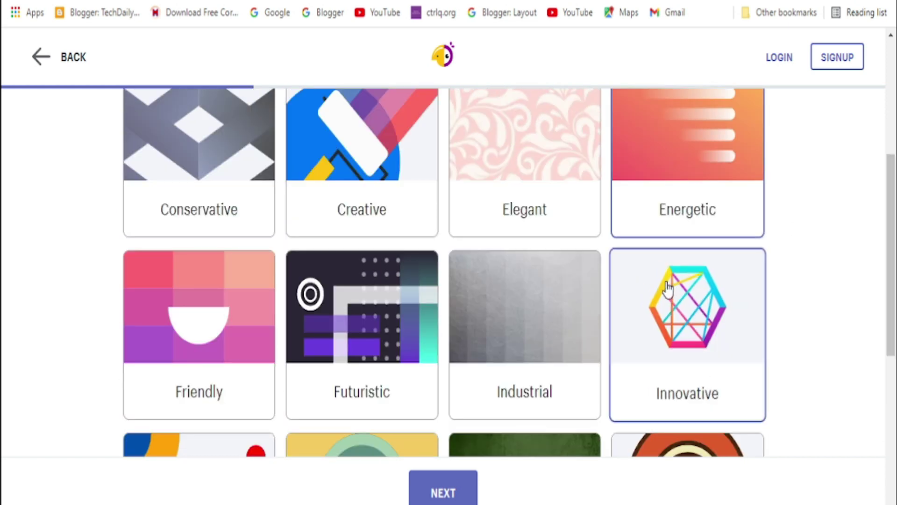
left_click(677, 393)
left_click_drag(891, 214, 896, 101)
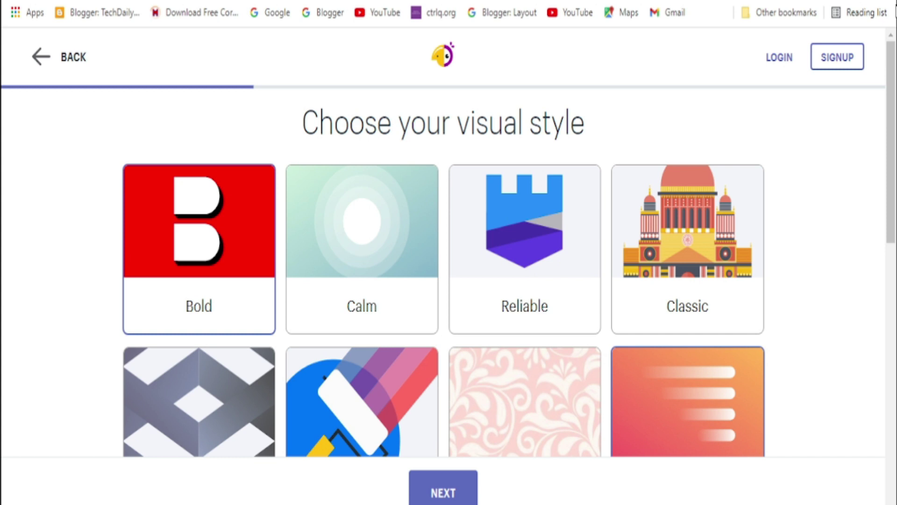
scroll(895, 100, "down", 6)
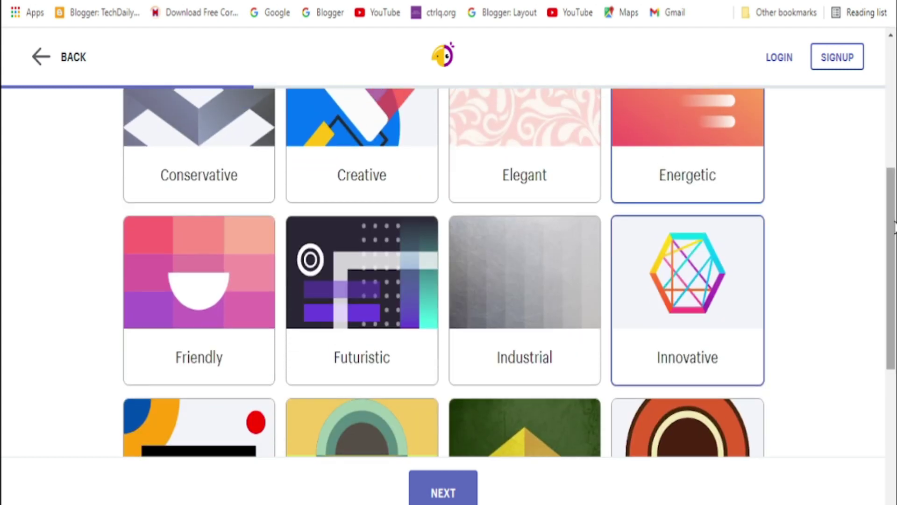
left_click(450, 499)
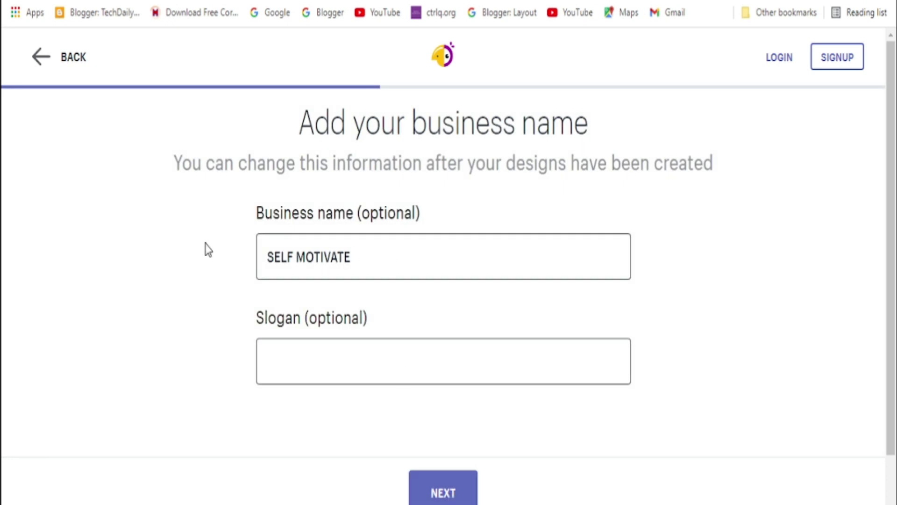
Step: Replace the business name 'SELF MOTIVATE' with 'Hollywood Hindi movie' and continue
left_click(346, 256)
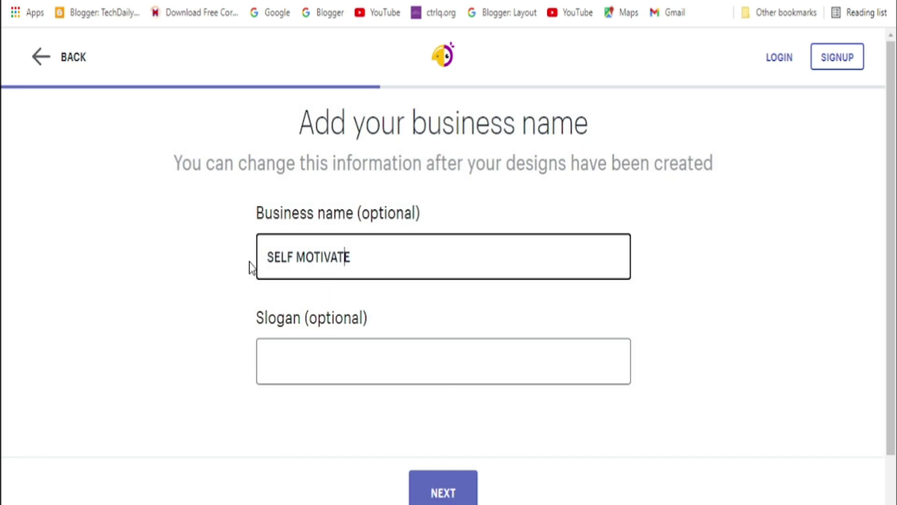
key("ctrl+a")
key("BackSpace")
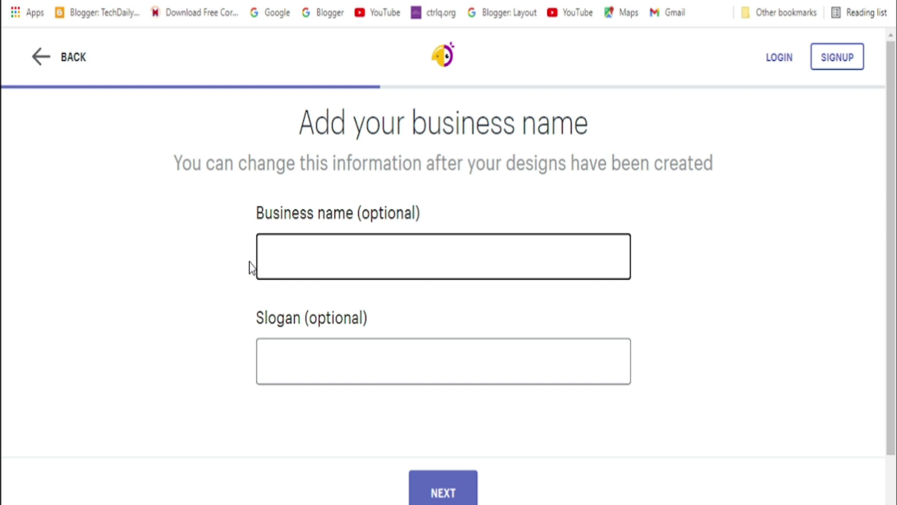
type("H")
type("ollywood Hindi movie")
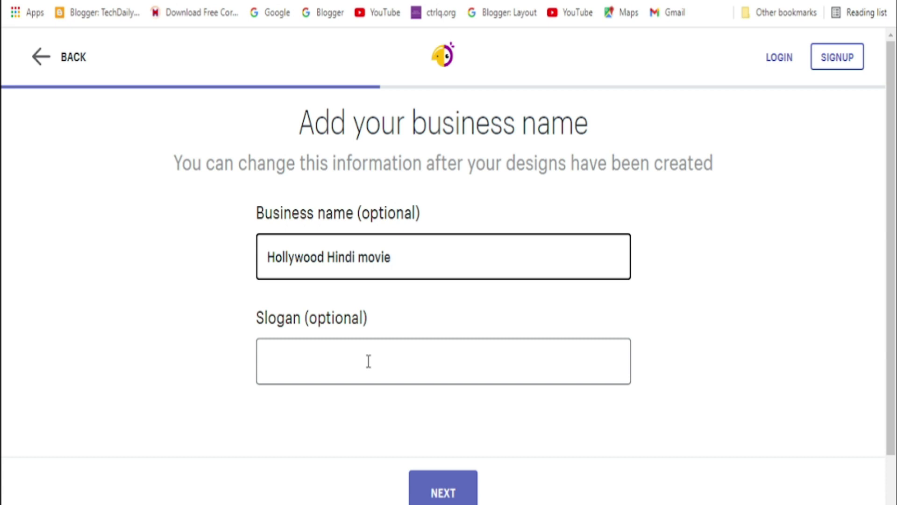
left_click(457, 498)
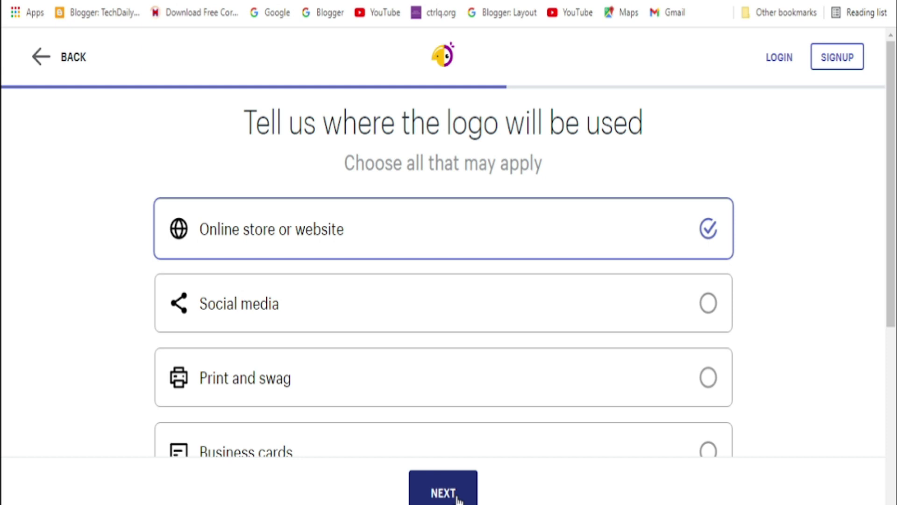
Step: Keep Social media as the only logo use, dropping Online store or website, then generate logos
left_click_drag(894, 213, 895, 237)
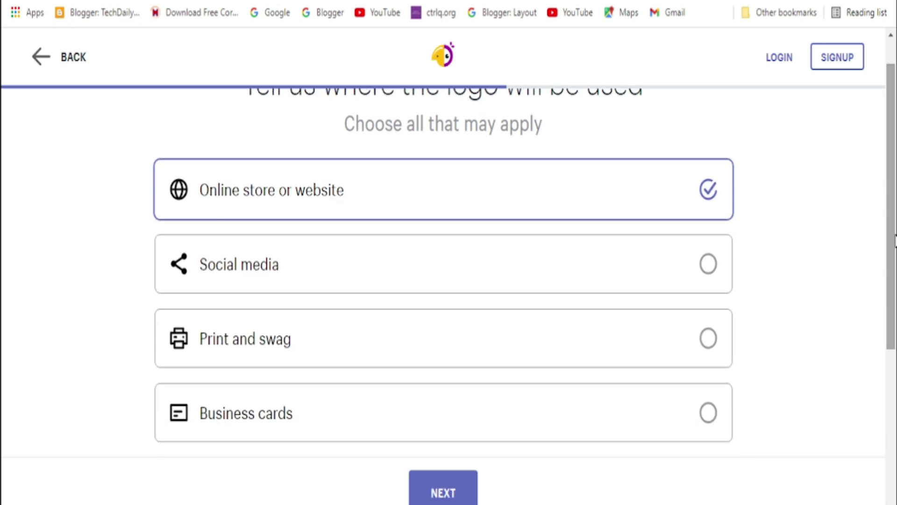
left_click(319, 263)
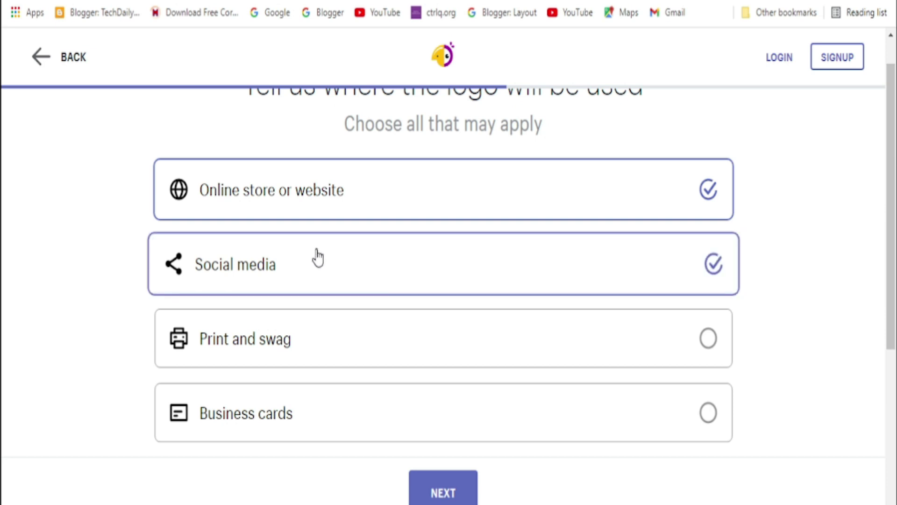
left_click(457, 282)
left_click(456, 283)
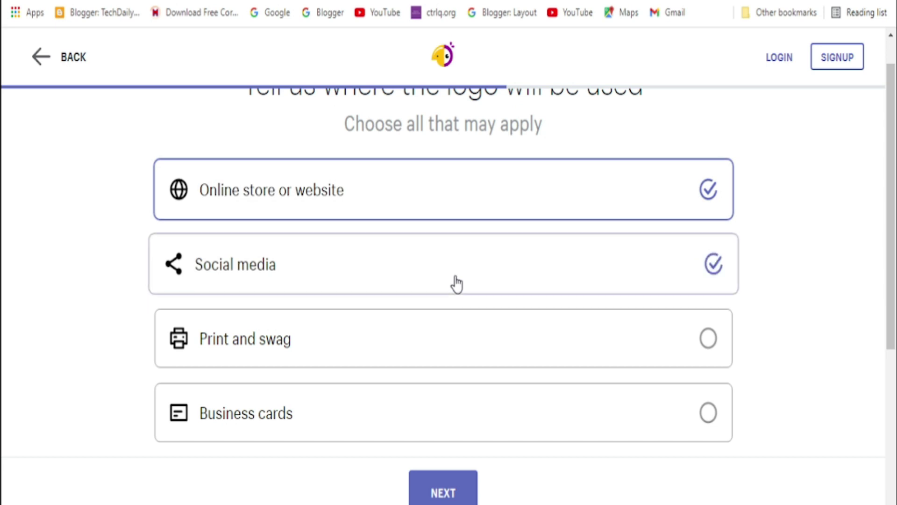
left_click(430, 192)
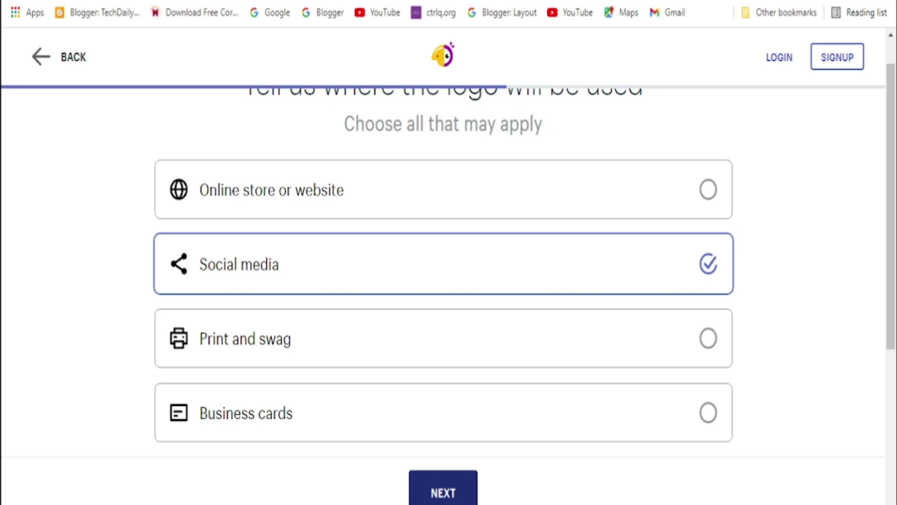
left_click(443, 492)
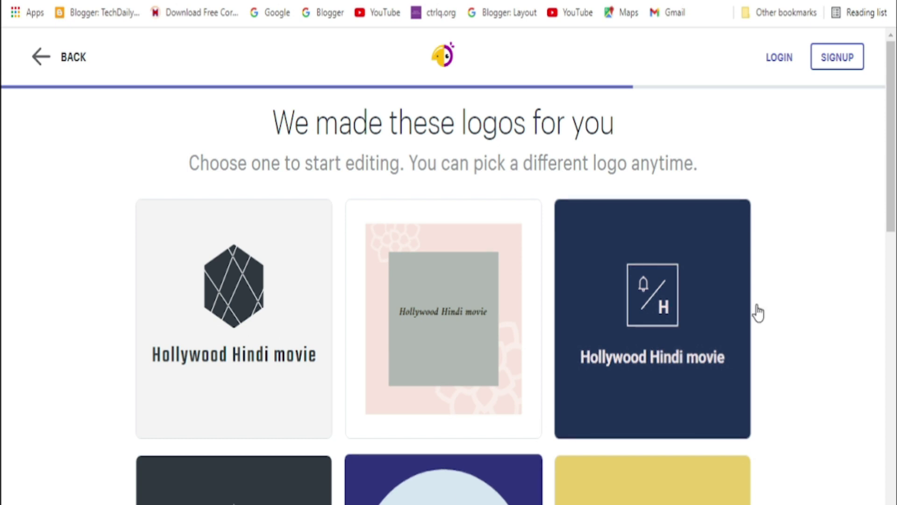
left_click_drag(893, 92, 894, 374)
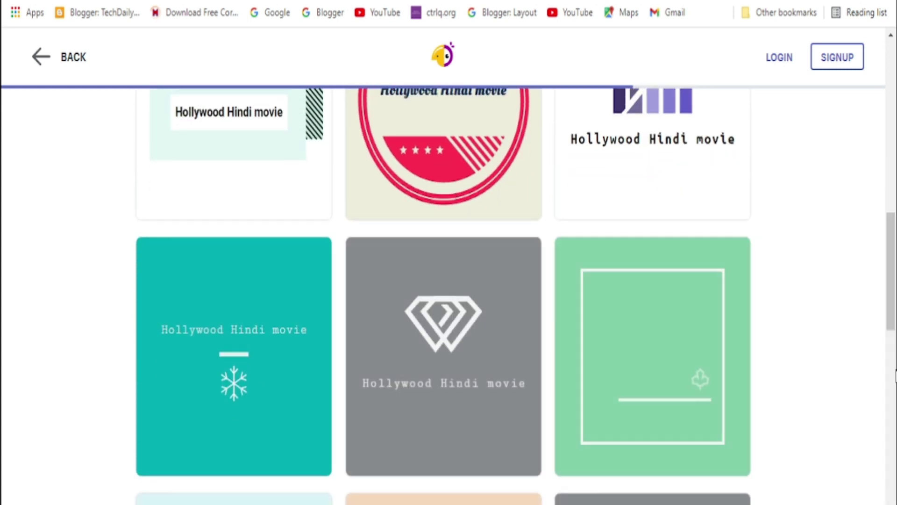
left_click_drag(894, 374, 893, 393)
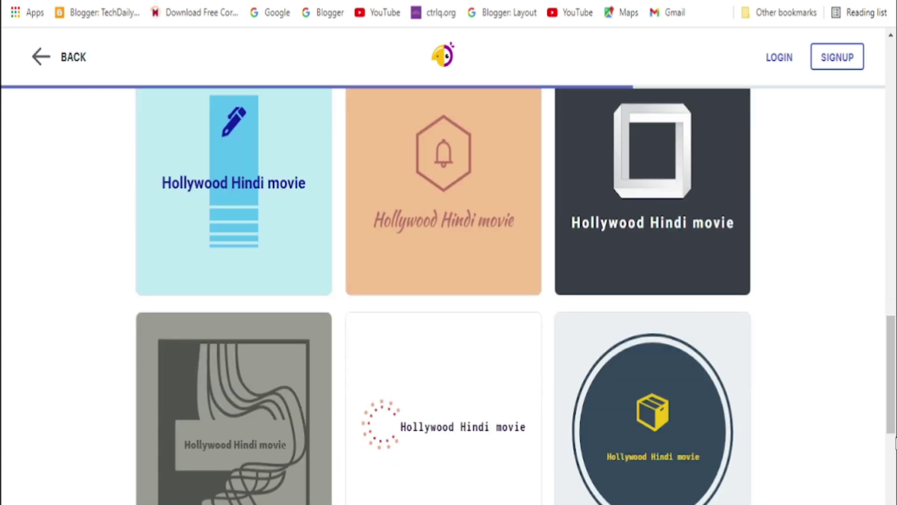
left_click_drag(890, 395, 893, 406)
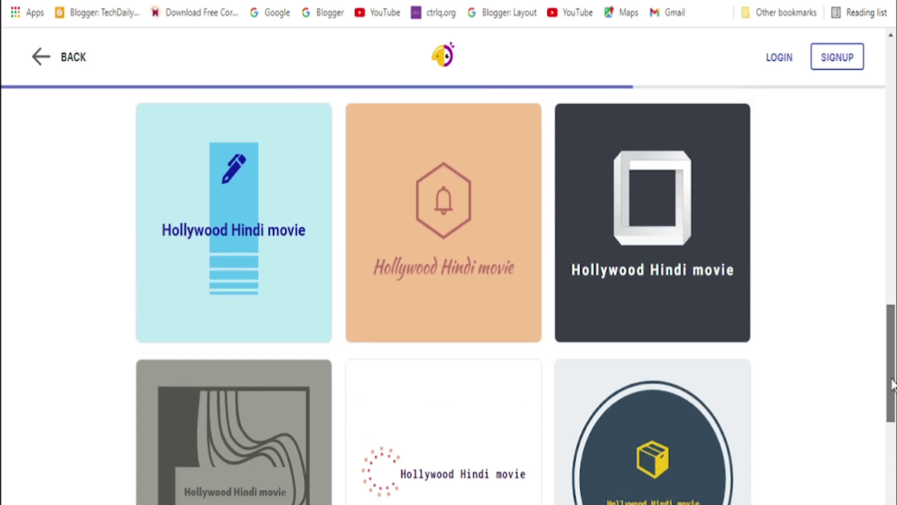
left_click_drag(893, 406, 891, 357)
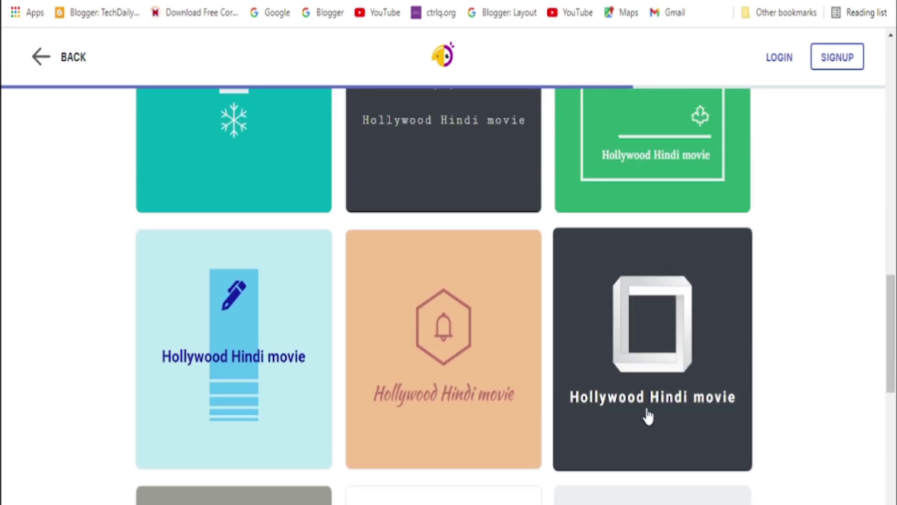
mouse_move(894, 367)
left_mouse_down()
mouse_move(894, 270)
mouse_move(895, 388)
left_mouse_up()
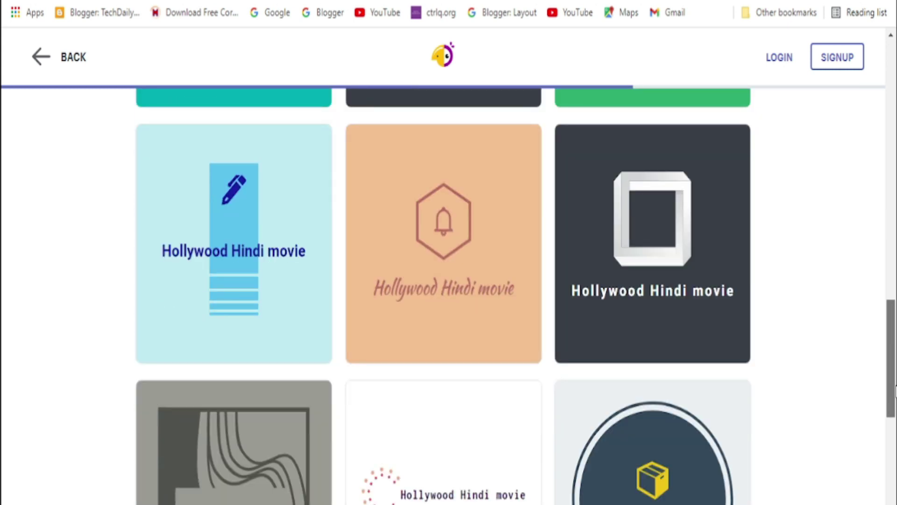
left_click_drag(895, 388, 895, 488)
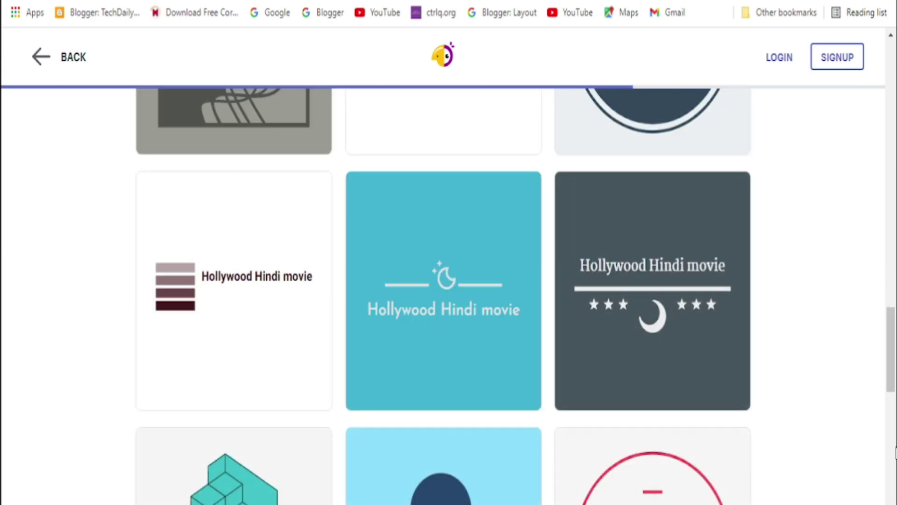
left_click_drag(895, 359, 894, 474)
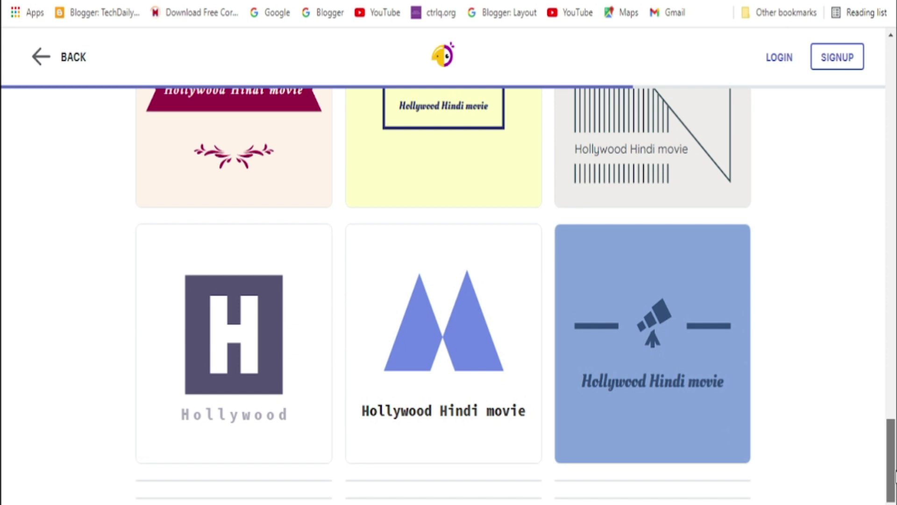
Step: Choose the blue twin-triangle logo, review its font and colour options, and finish customising
left_click(382, 391)
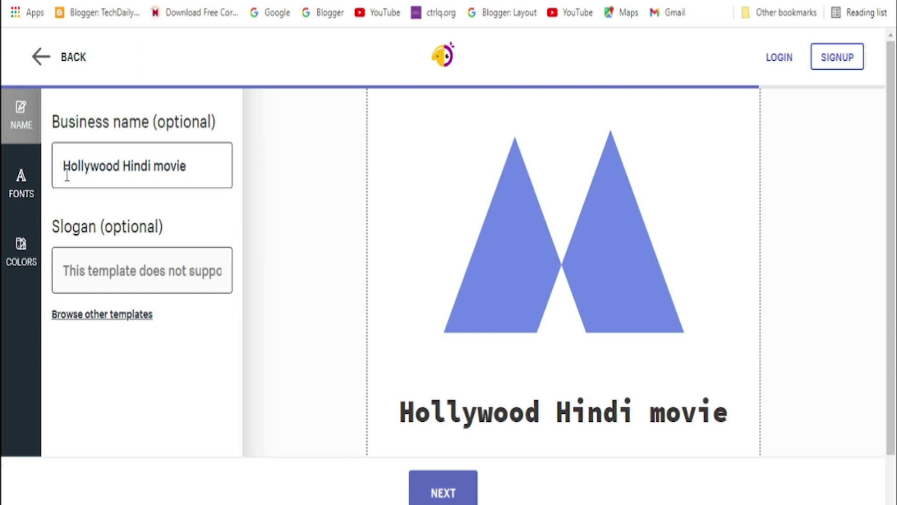
left_click(24, 188)
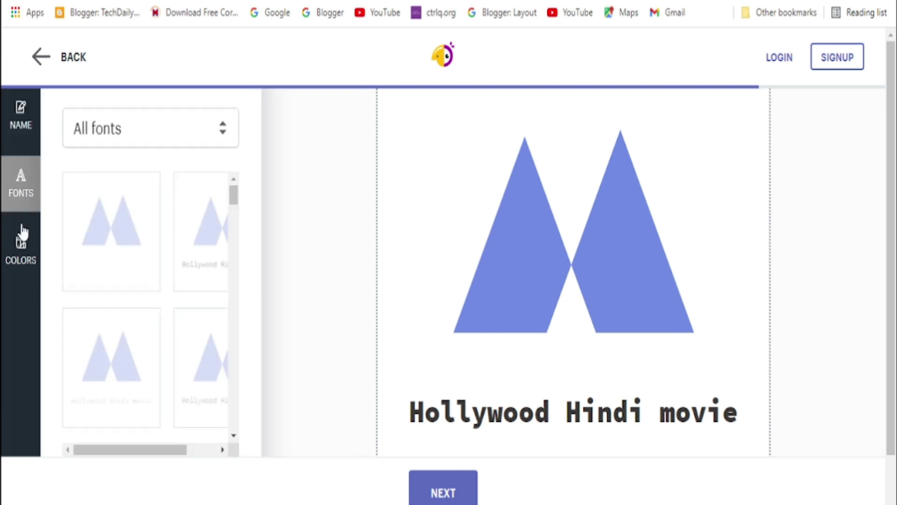
left_click(21, 226)
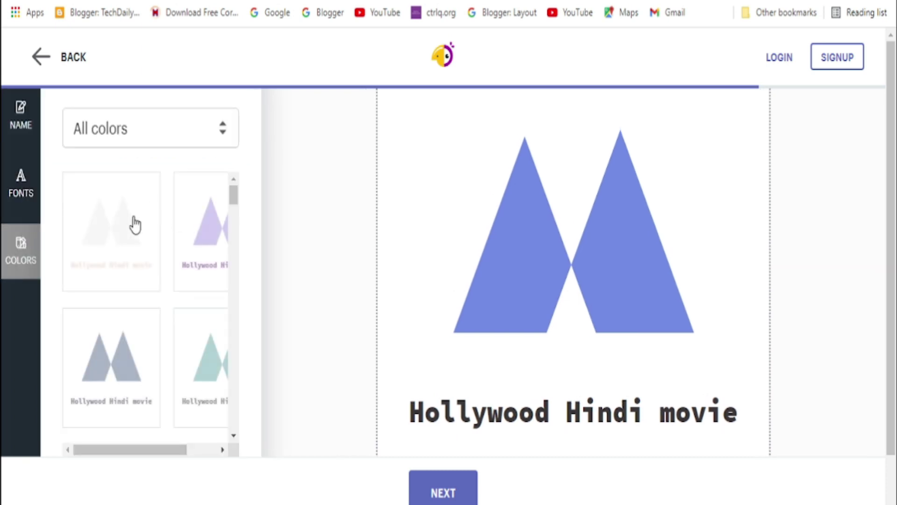
scroll(878, 166, "down", 2)
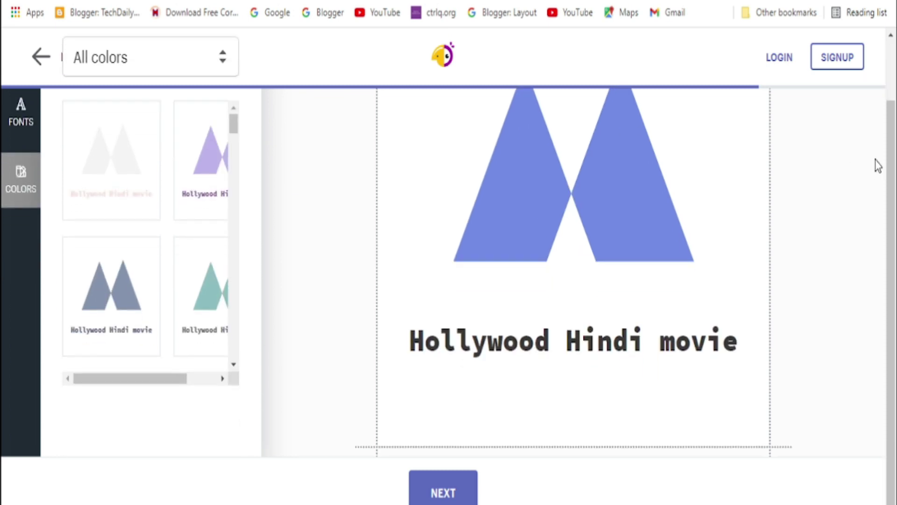
left_click(454, 490)
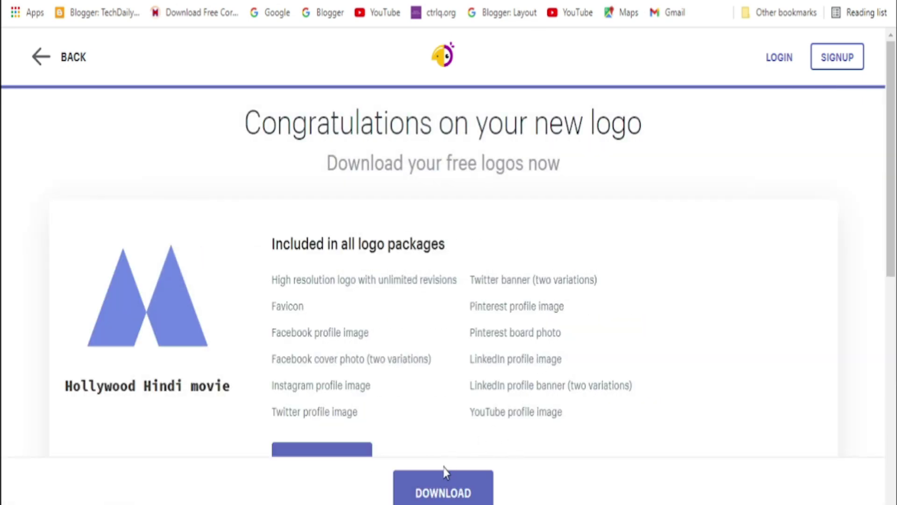
Step: Download the twin-triangle logo package
left_click(441, 486)
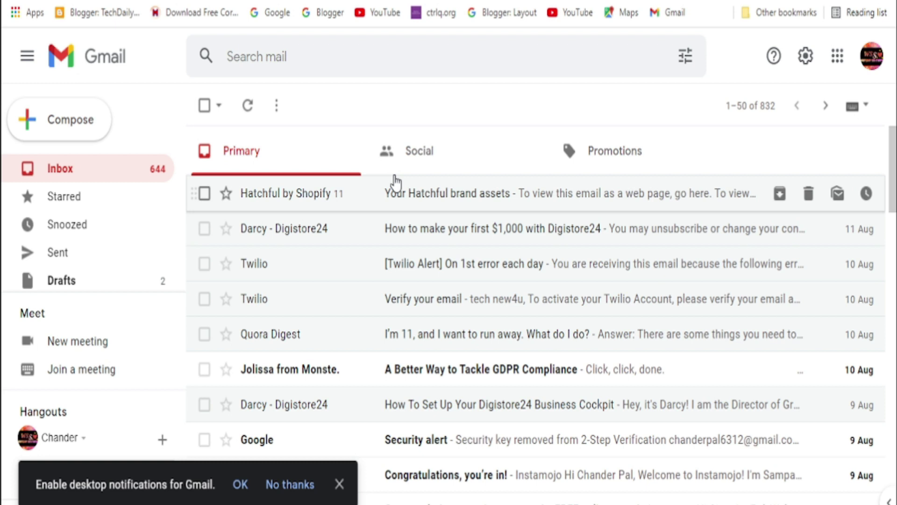
Step: Open the 'Your Hatchful brand assets' e-mail and download HatchfulExport-All.zip from it
left_click(379, 197)
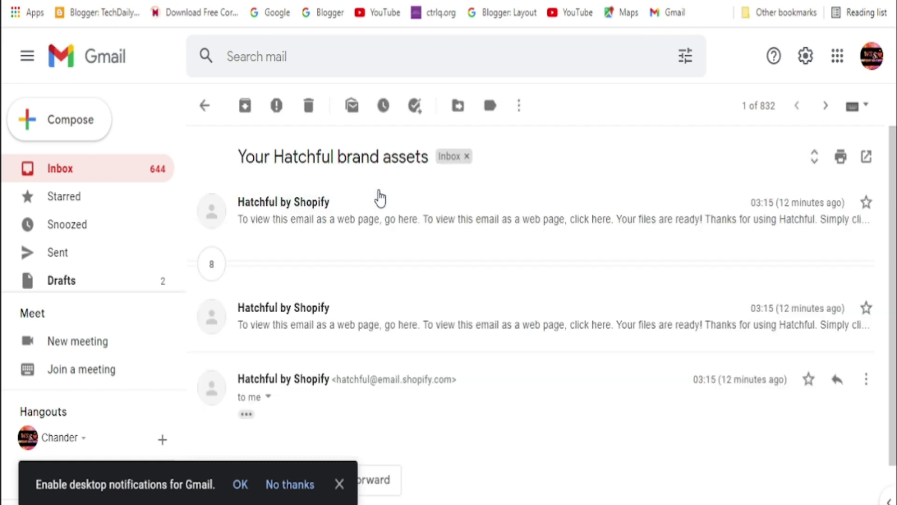
left_click(373, 232)
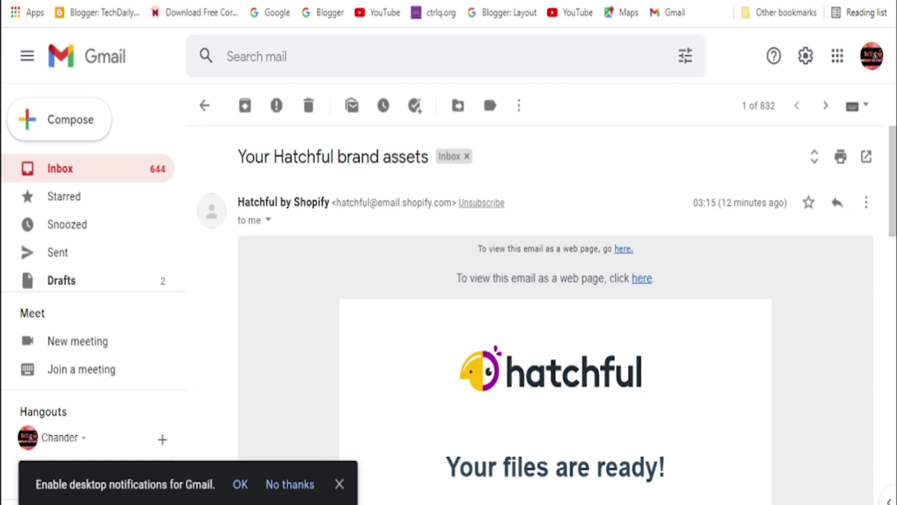
scroll(640, 311, "down", 2)
scroll(640, 313, "down", 4)
scroll(640, 312, "down", 3)
scroll(640, 312, "up", 8)
scroll(640, 312, "up", 3)
scroll(640, 312, "down", 7)
scroll(640, 312, "down", 2)
scroll(640, 312, "up", 2)
scroll(640, 312, "up", 3)
scroll(641, 312, "up", 2)
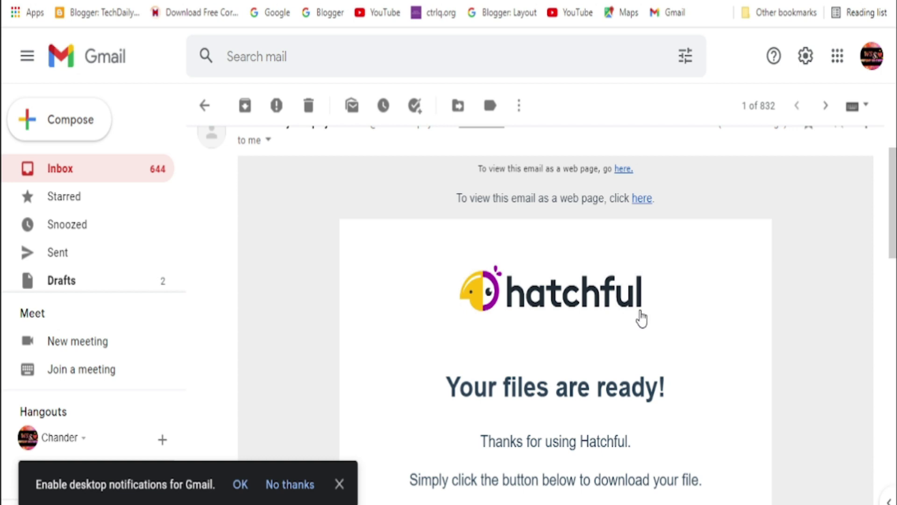
scroll(641, 313, "down", 5)
scroll(643, 321, "down", 2)
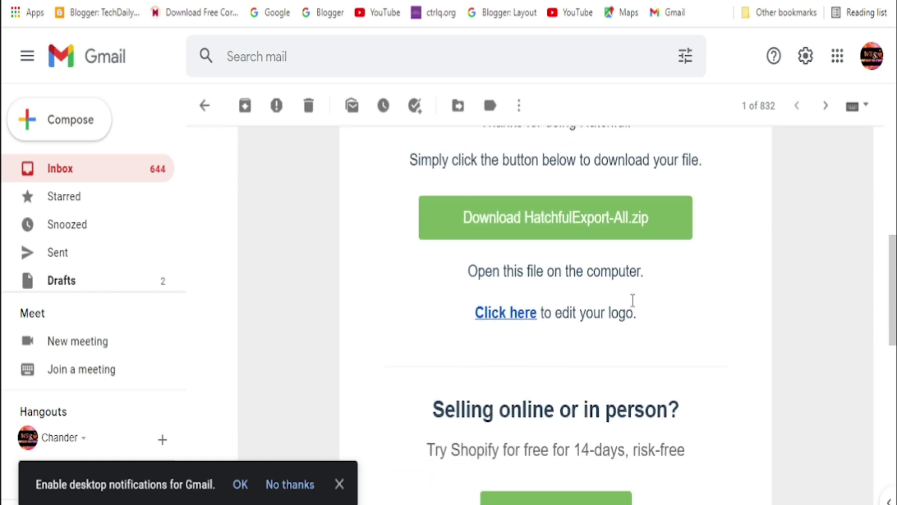
left_click(556, 232)
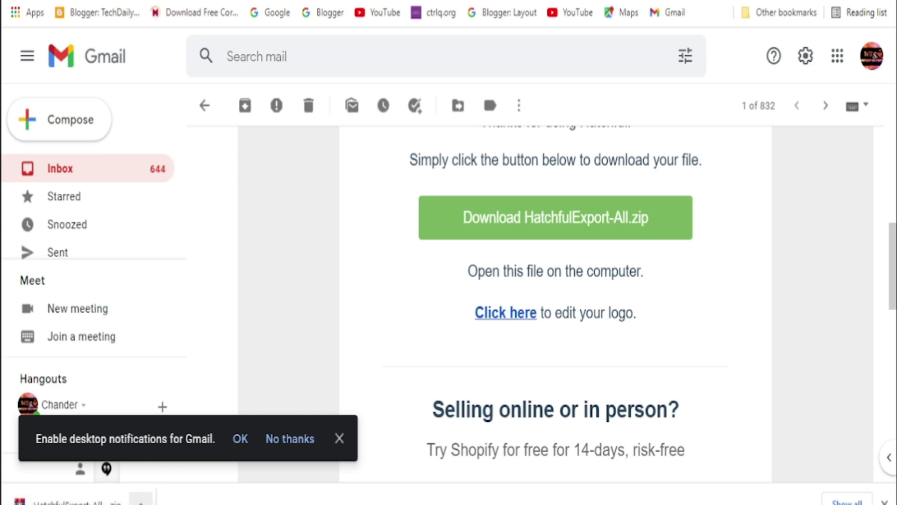
left_click(141, 502)
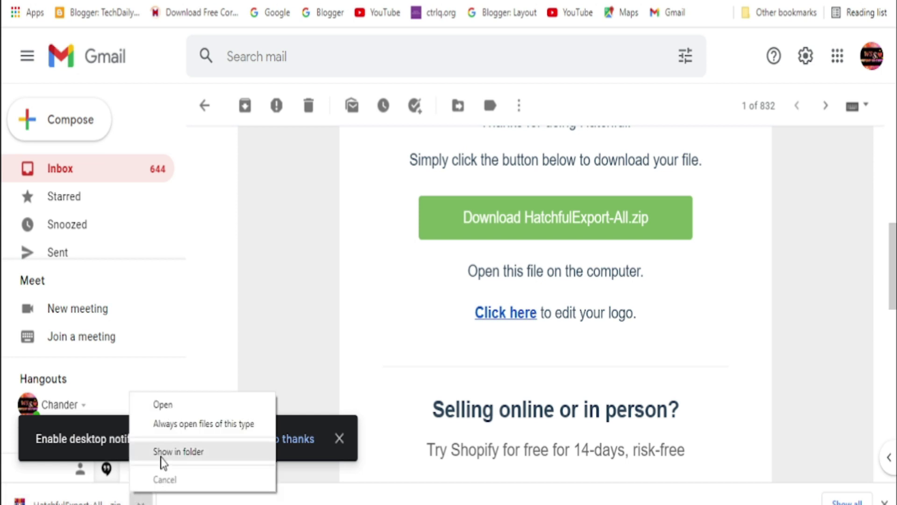
Step: Extract the HatchfulExport-All (4) archive in Downloads and open the extracted folder
left_click(178, 451)
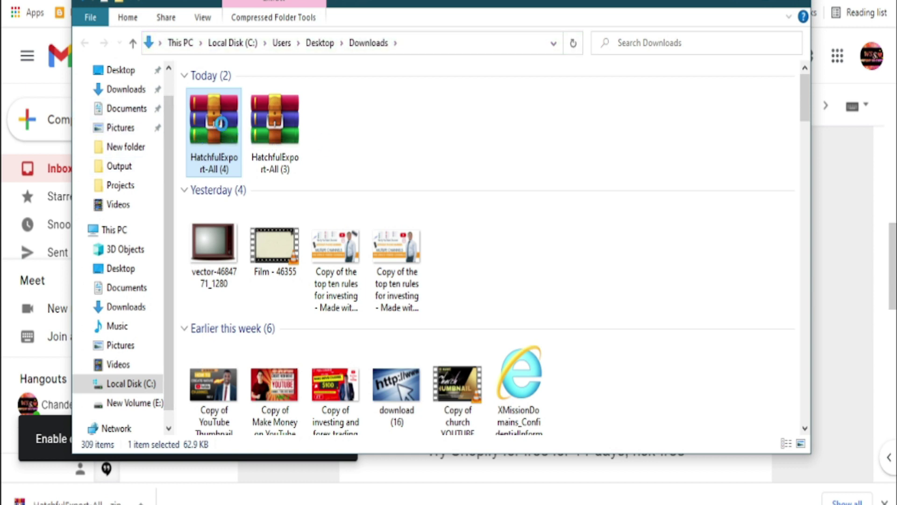
right_click(220, 124)
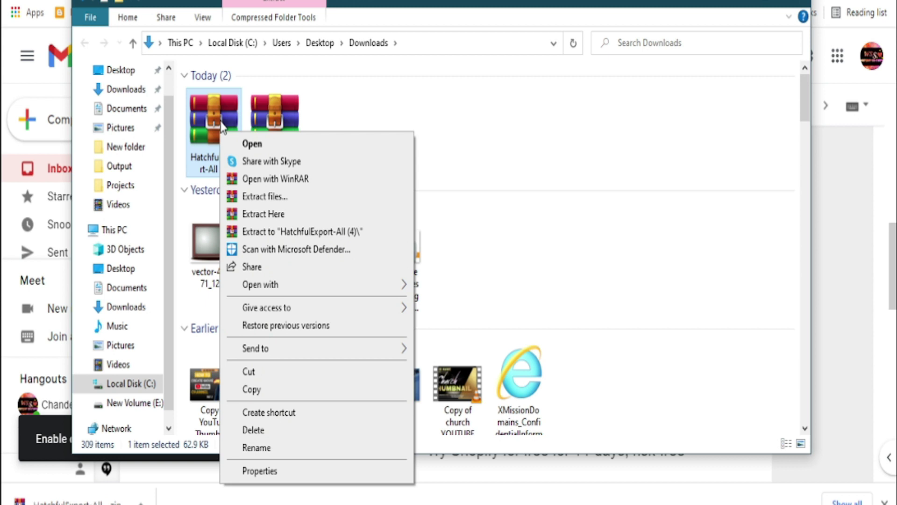
left_click(259, 196)
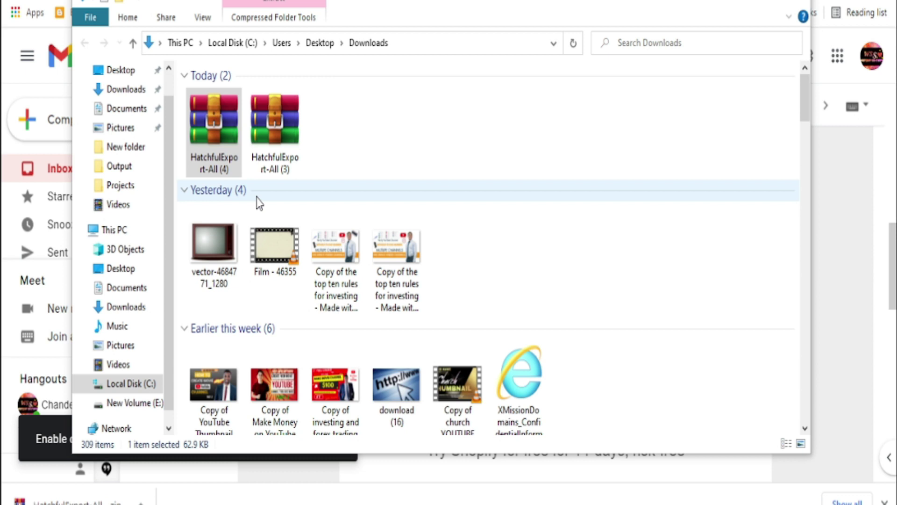
left_click(488, 431)
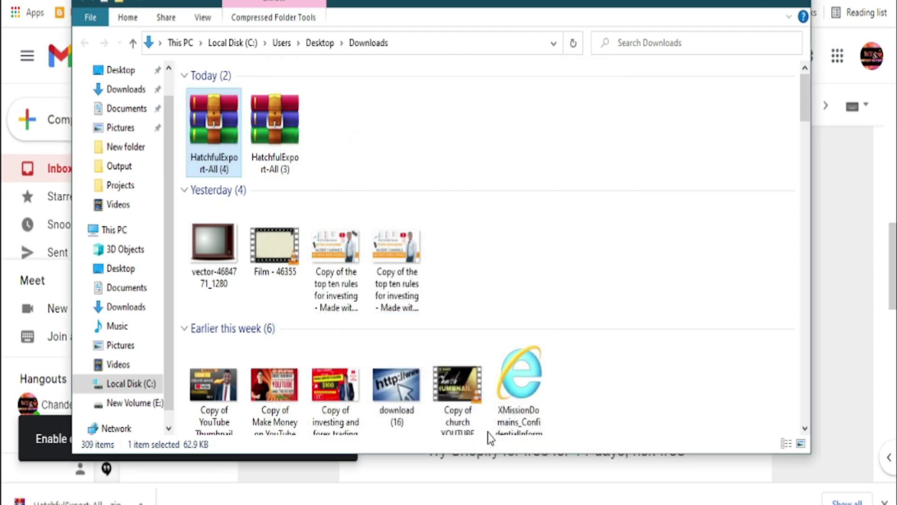
left_click(342, 130)
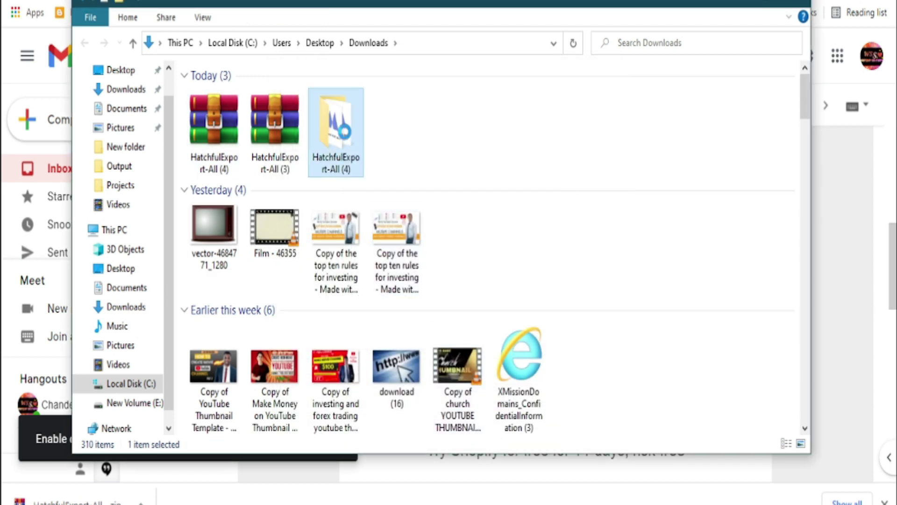
double_click(335, 131)
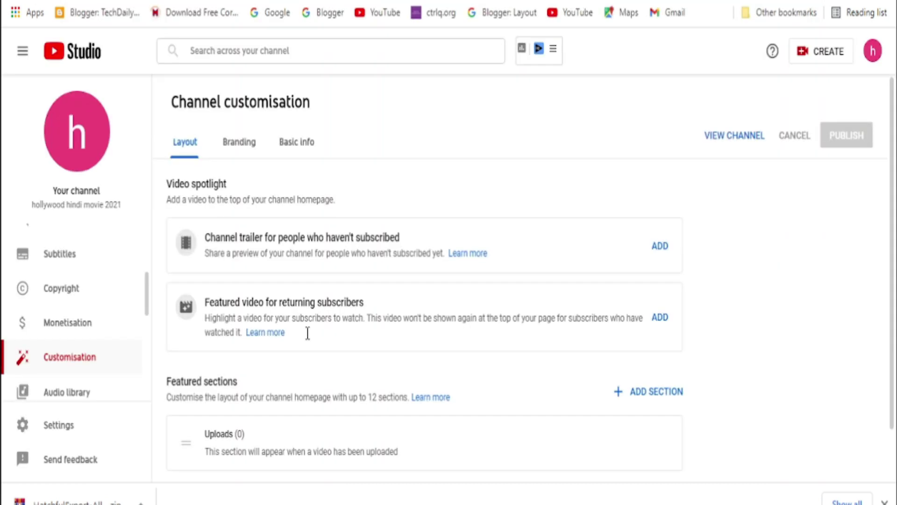
Step: Upload youtube_profile_image from the HatchfulExport folder as the channel's profile picture
left_click(240, 142)
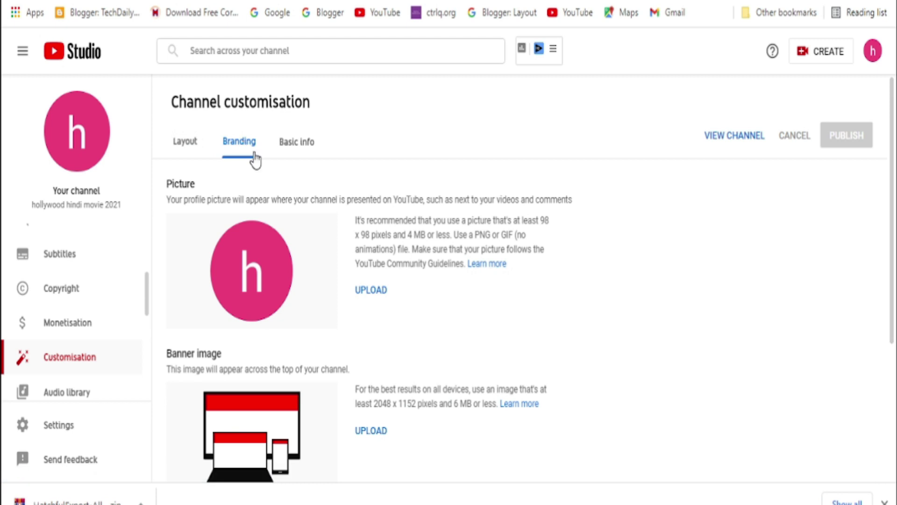
scroll(448, 321, "down", 2)
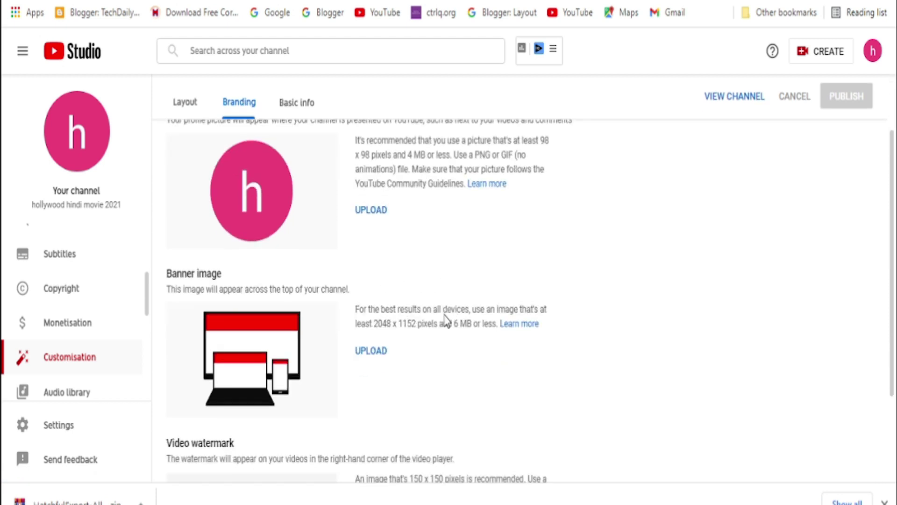
left_click(376, 217)
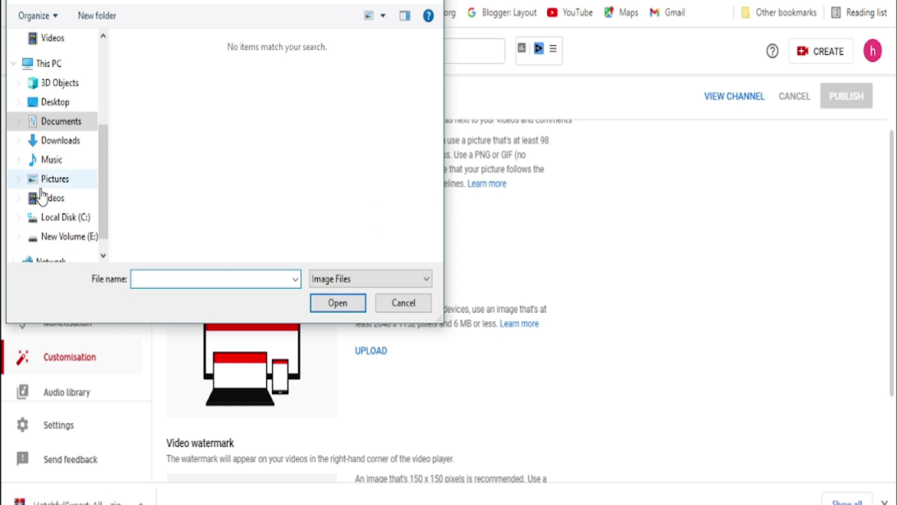
left_click(51, 140)
double_click(155, 117)
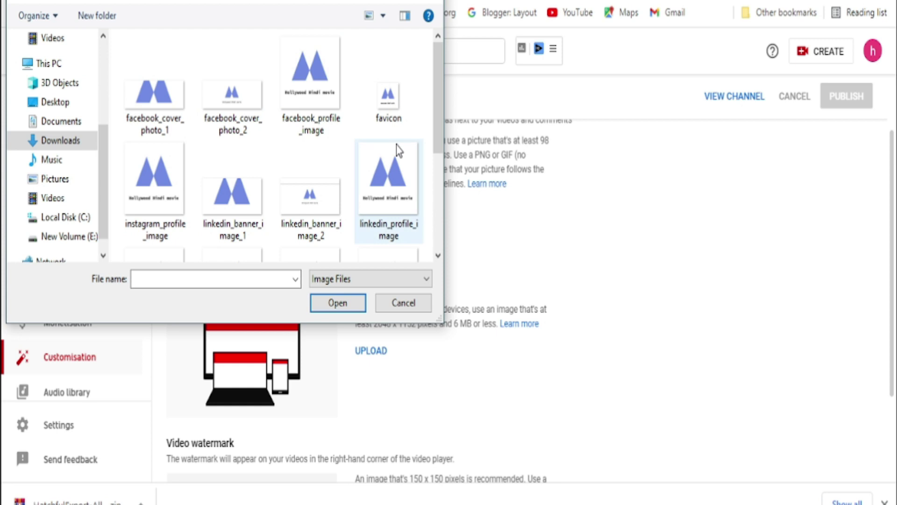
left_click_drag(438, 111, 446, 235)
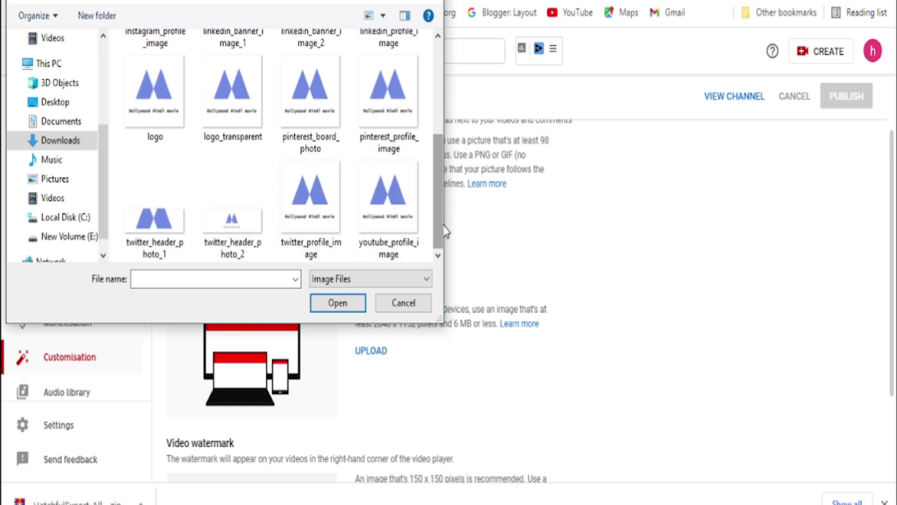
left_click(401, 227)
left_click(347, 307)
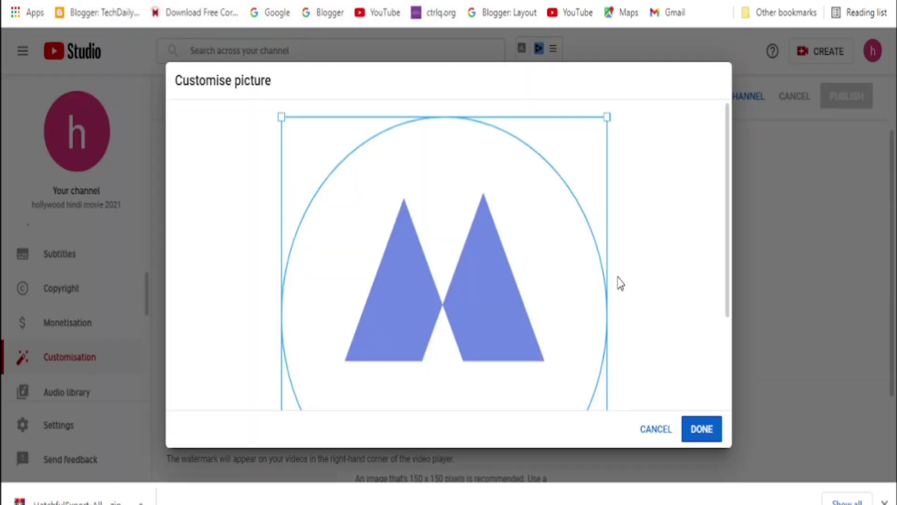
scroll(619, 283, "down", 3)
scroll(622, 287, "down", 1)
left_click(703, 430)
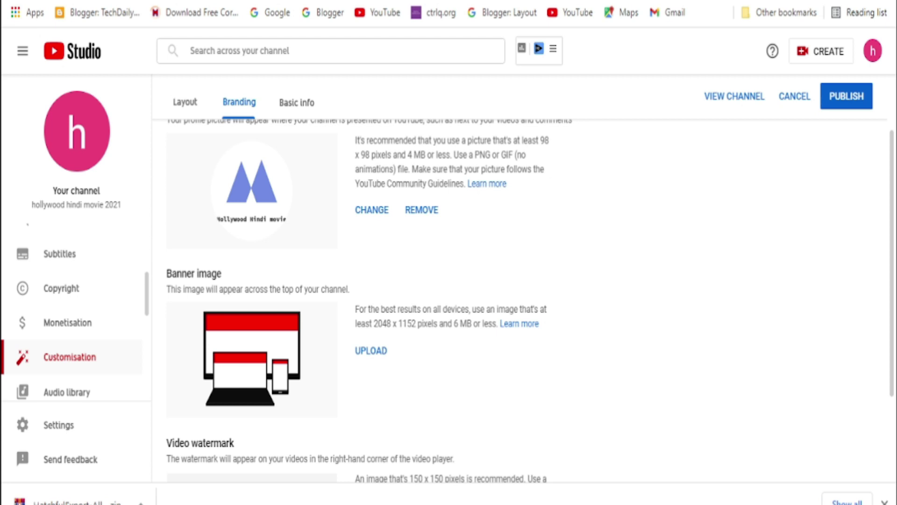
scroll(553, 371, "down", 3)
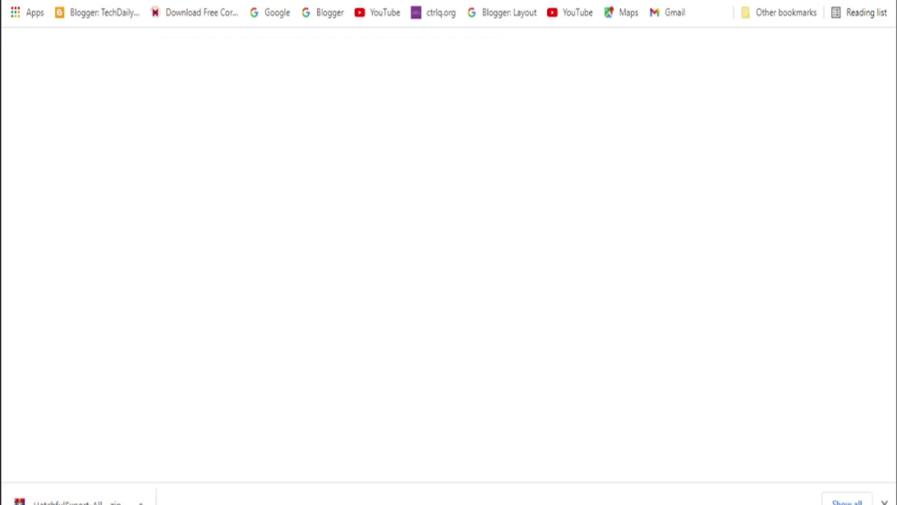
Step: Go to the canva.com website
key("ctrl+l")
type("ca")
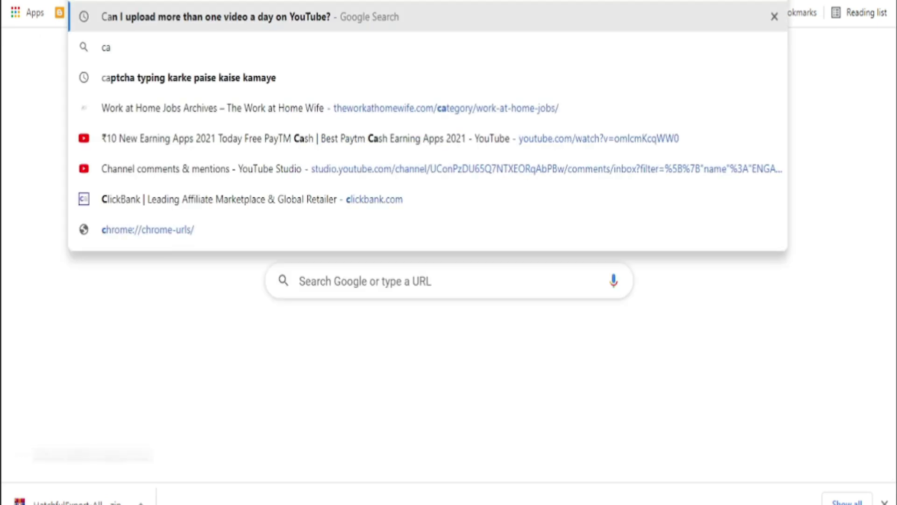
type("nva")
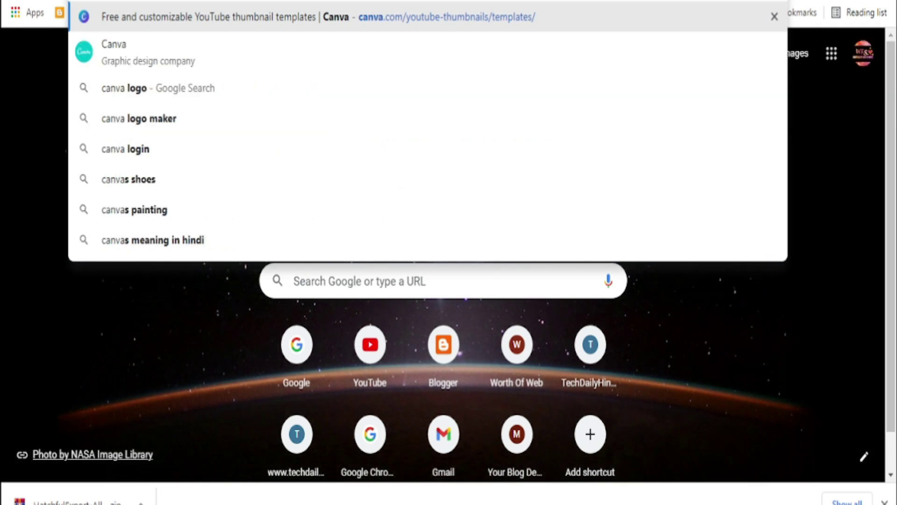
key("Right")
key("BackSpace")
key("BackSpace")
key("BackSpace")
key("BackSpace")
key("BackSpace")
key("BackSpace")
key("BackSpace")
key("BackSpace")
key("BackSpace")
key("BackSpace")
key("BackSpace")
key("BackSpace")
key("BackSpace")
key("BackSpace")
key("BackSpace")
key("BackSpace")
key("Escape")
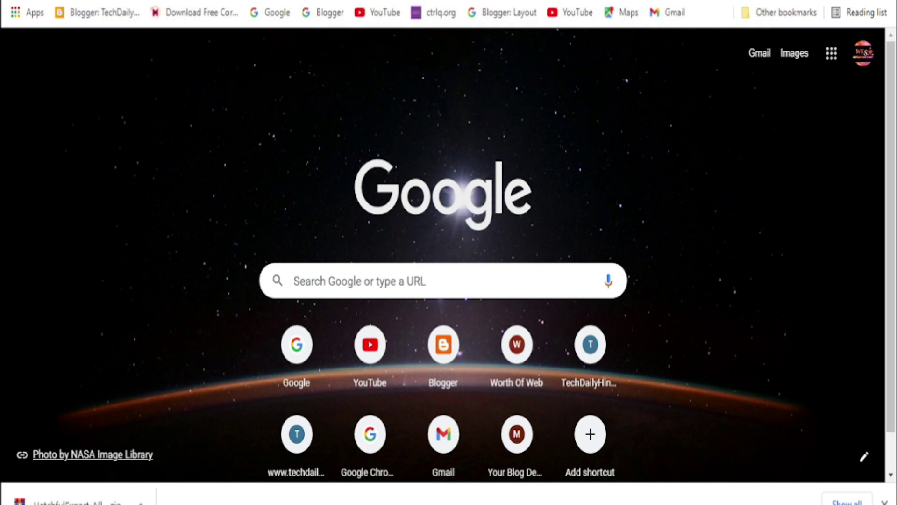
key("Return")
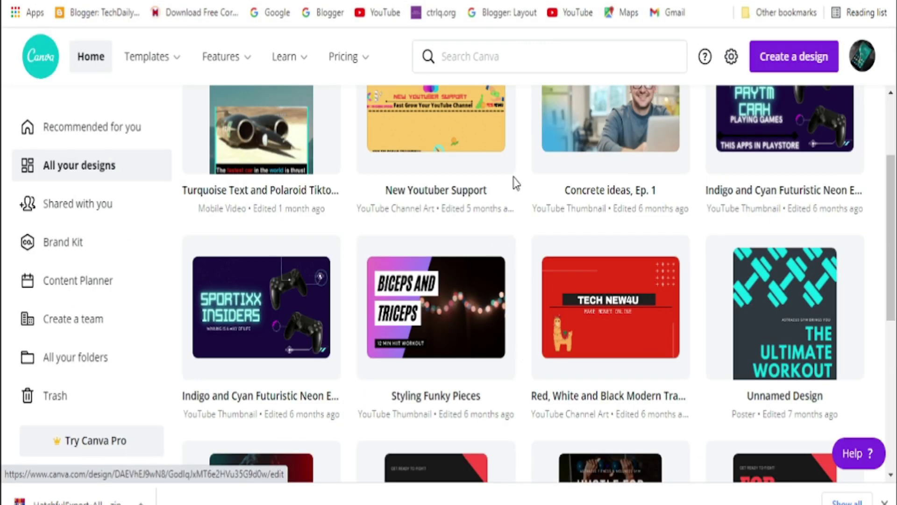
scroll(459, 321, "up", 3)
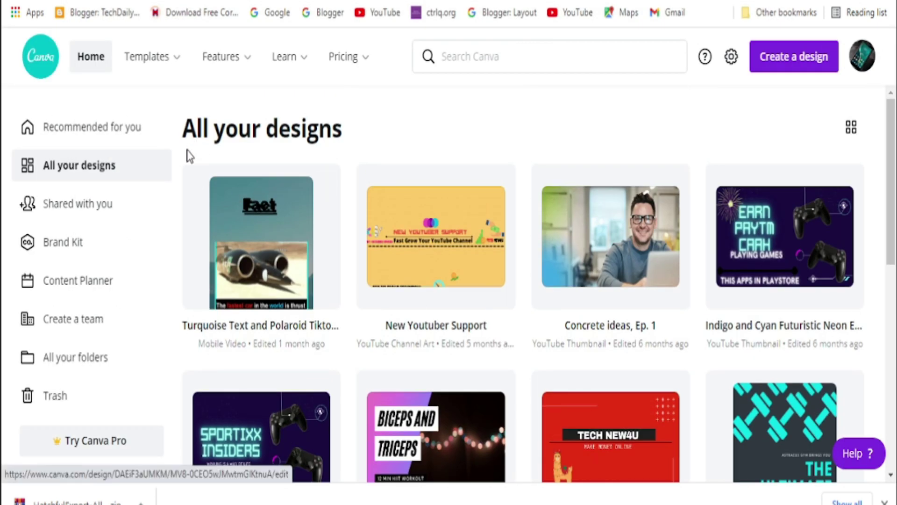
mouse_move(151, 56)
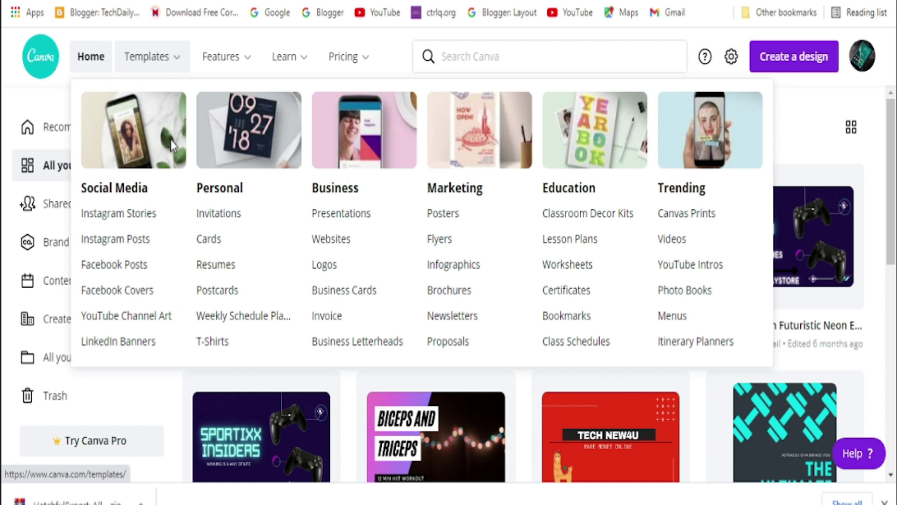
Step: Open Canva's YouTube Channel Art templates and browse the banner designs
left_click(126, 322)
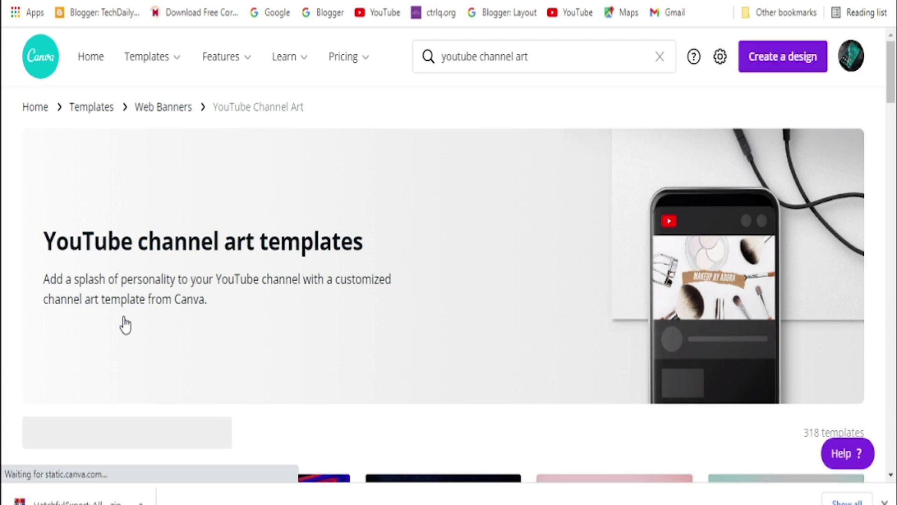
scroll(557, 120, "down", 10)
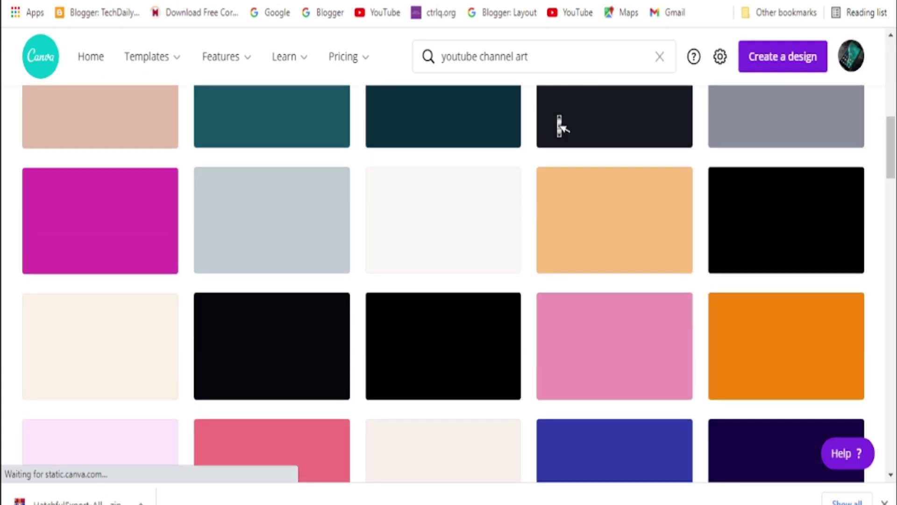
scroll(561, 125, "down", 5)
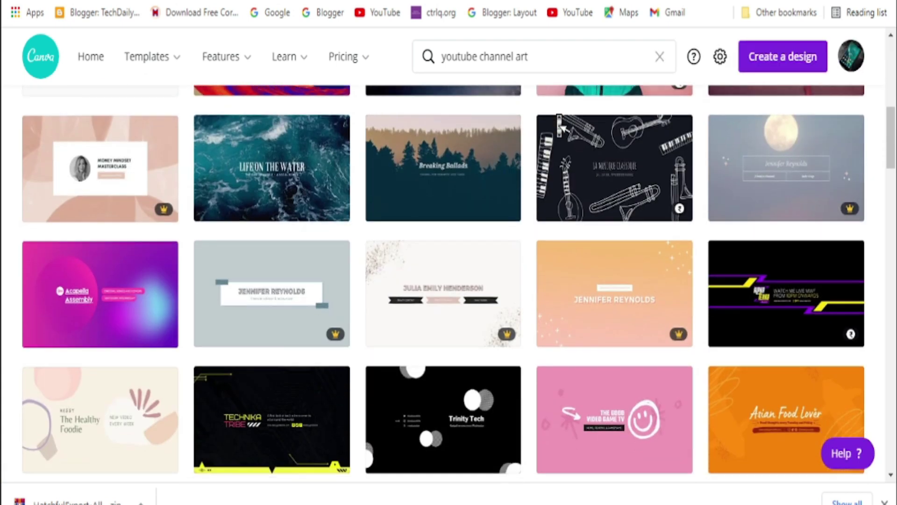
scroll(560, 126, "down", 3)
scroll(561, 125, "down", 6)
scroll(561, 126, "up", 6)
scroll(560, 125, "up", 2)
scroll(560, 126, "down", 3)
scroll(561, 125, "down", 2)
scroll(561, 126, "down", 3)
scroll(557, 120, "down", 2)
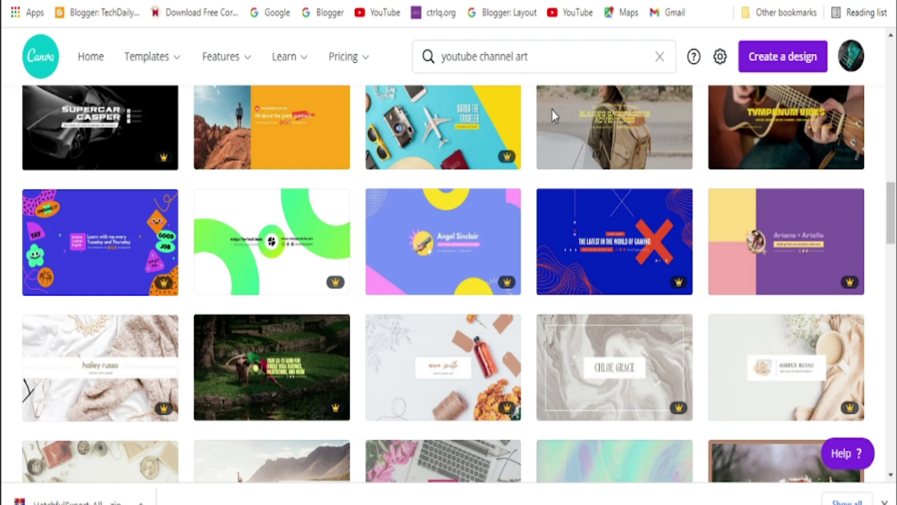
Step: On the YouTube Studio branding page, try the favicon as the video watermark, then cancel it
left_click(196, 2)
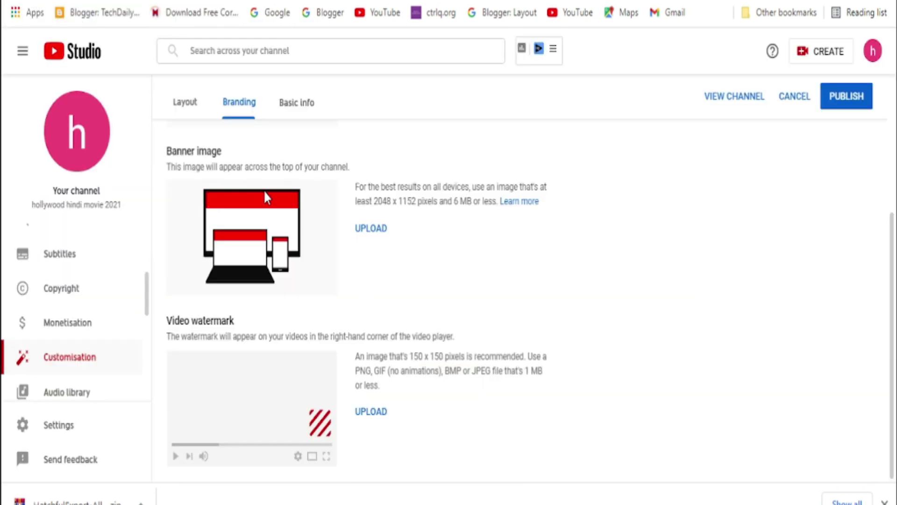
left_click(369, 414)
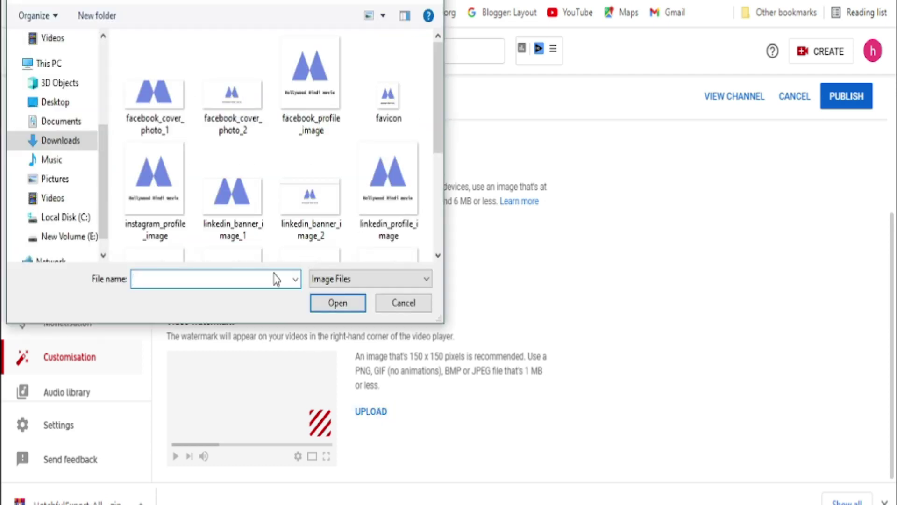
left_click(375, 112)
double_click(375, 112)
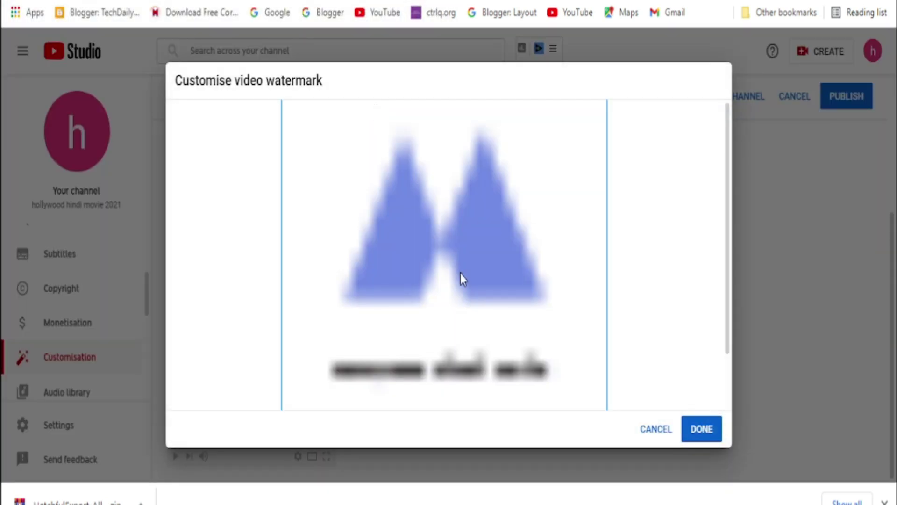
left_click(656, 430)
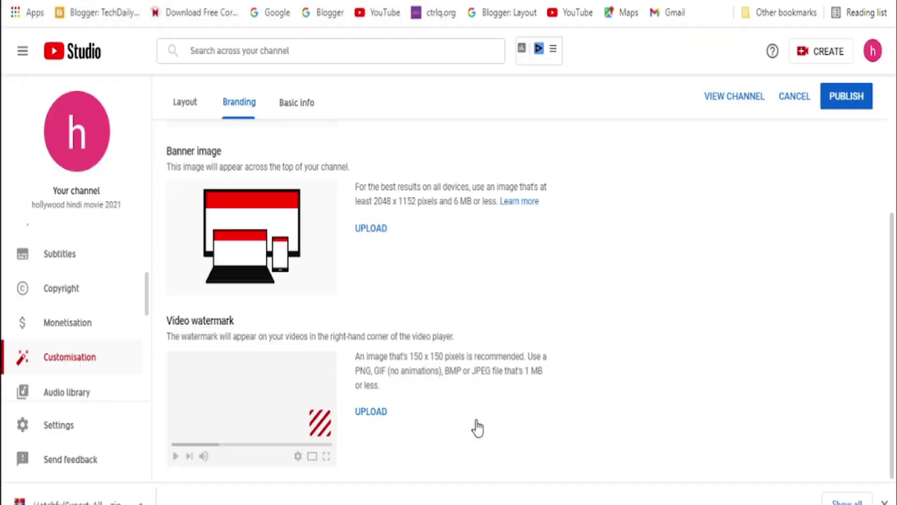
Step: Set youtube_profile_image as the end-of-video watermark and publish the branding changes
left_click(390, 416)
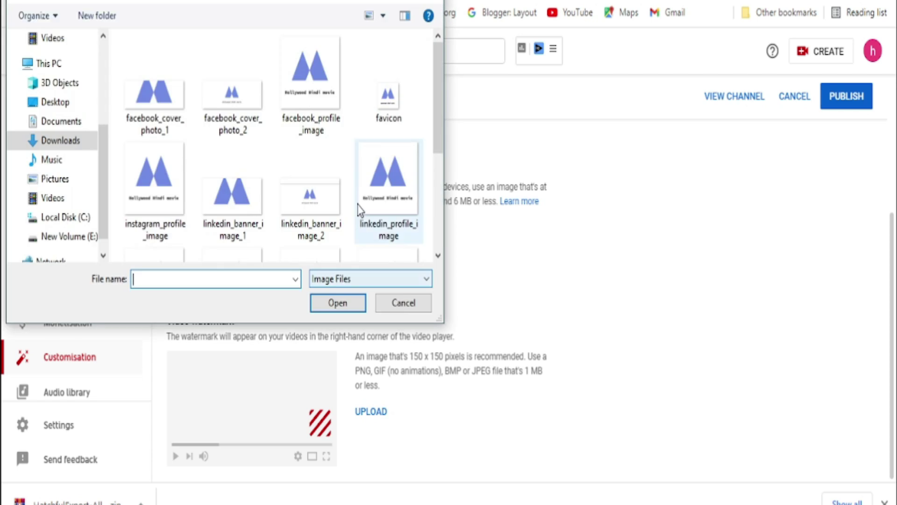
scroll(361, 213, "down", 3)
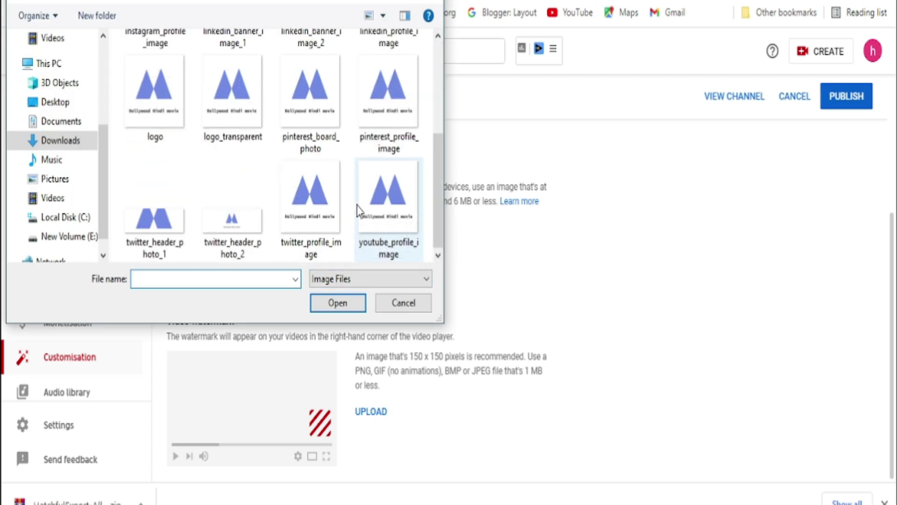
double_click(364, 216)
left_click(698, 428)
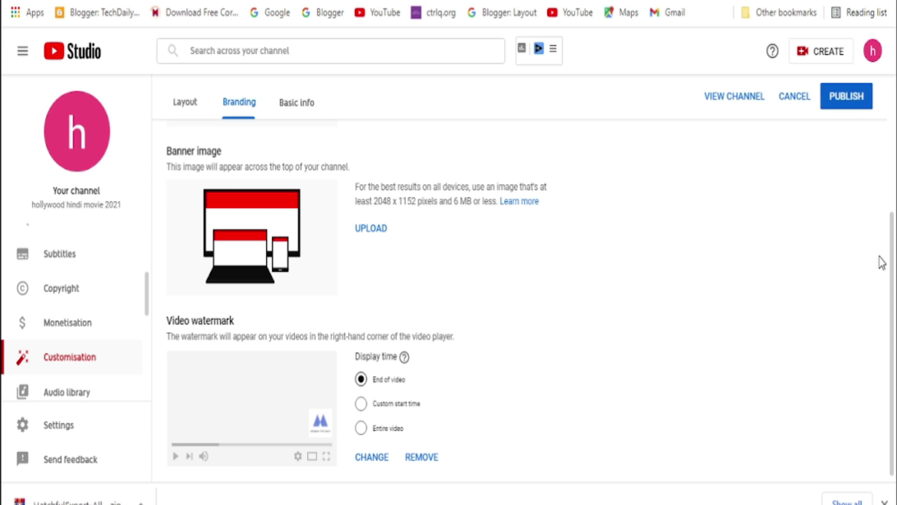
left_click(860, 105)
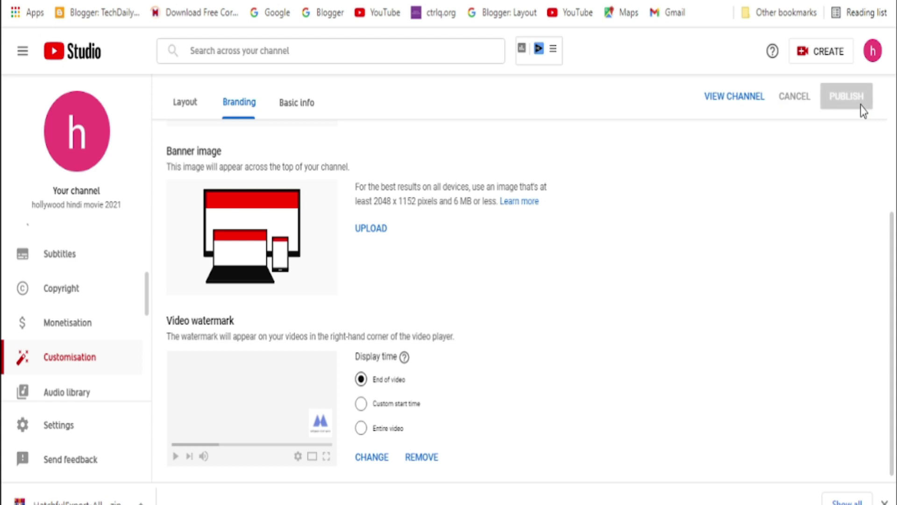